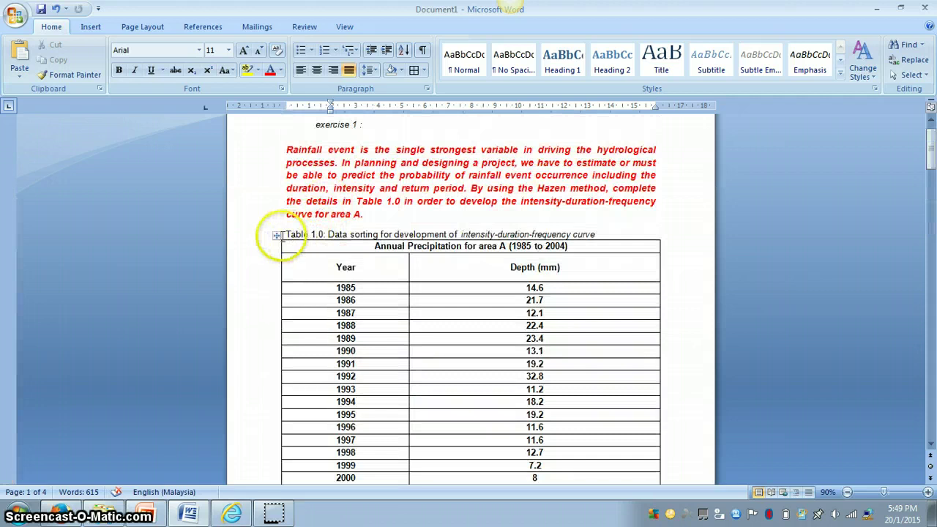
- Copy the whole annual precipitation table from the Word document and paste it into a new Excel workbook starting at cell B1
click(276, 235)
key(ctrl+c)
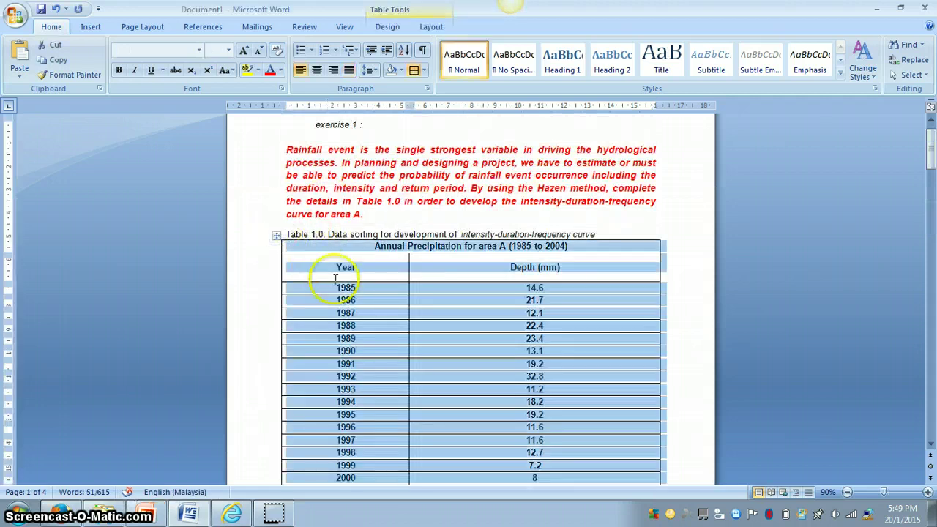
scroll(391, 295, down, 6)
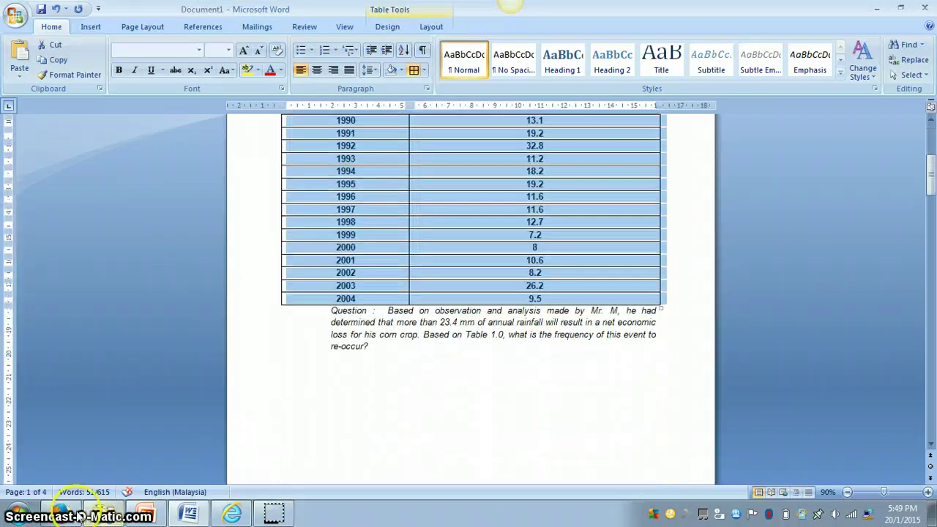
click(17, 514)
click(91, 325)
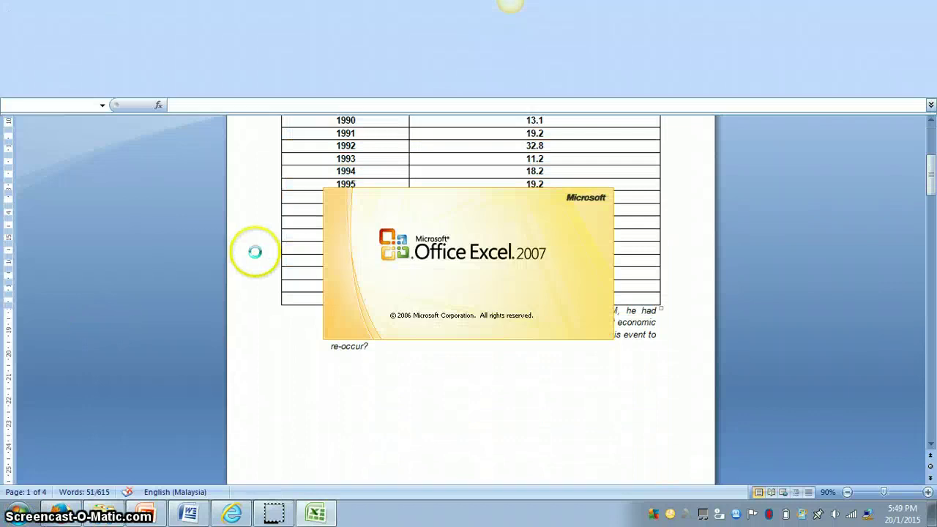
click(83, 136)
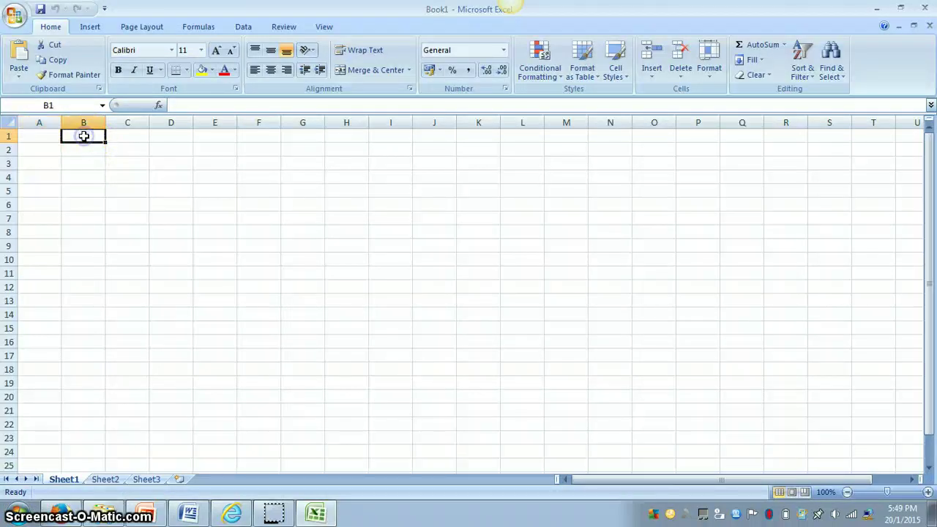
key(ctrl+v)
click(205, 192)
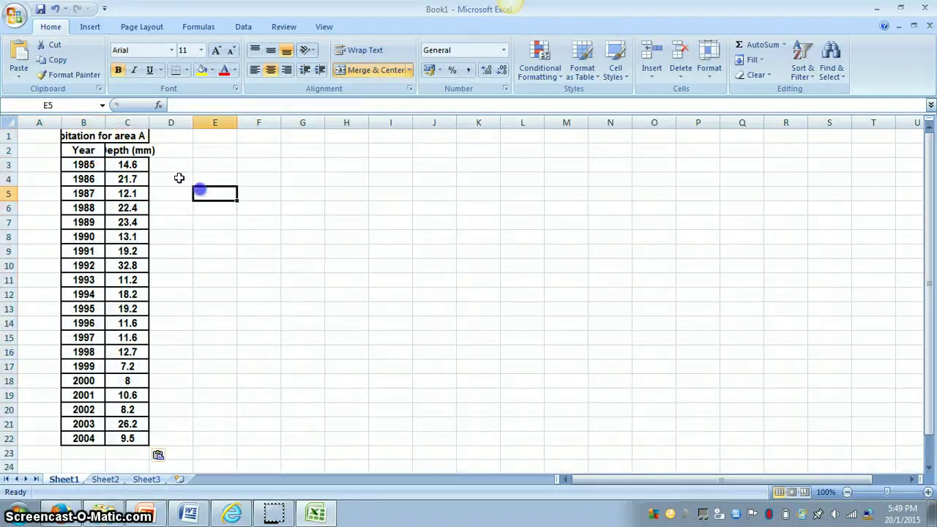
- Delete the table's title row and auto-fit the width of the Depth (mm) column
right_click(10, 137)
click(88, 224)
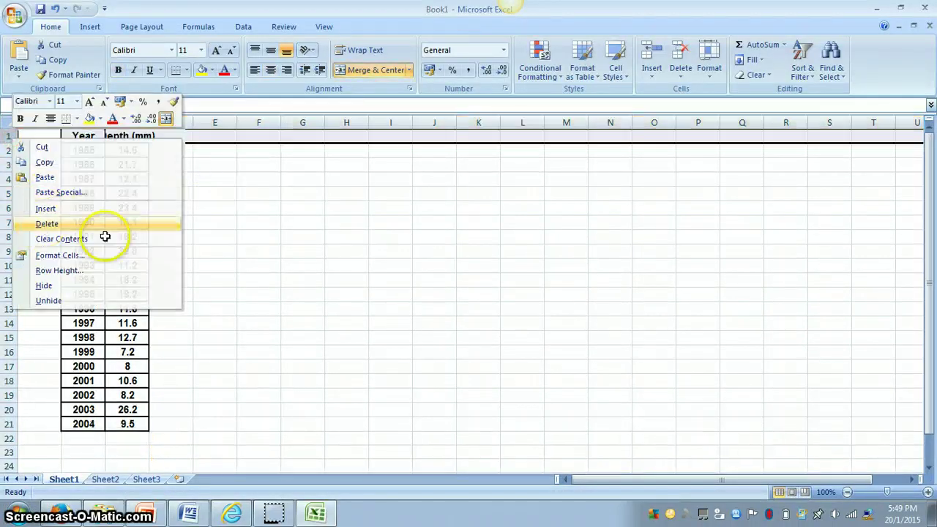
click(249, 251)
double_click(150, 122)
click(241, 181)
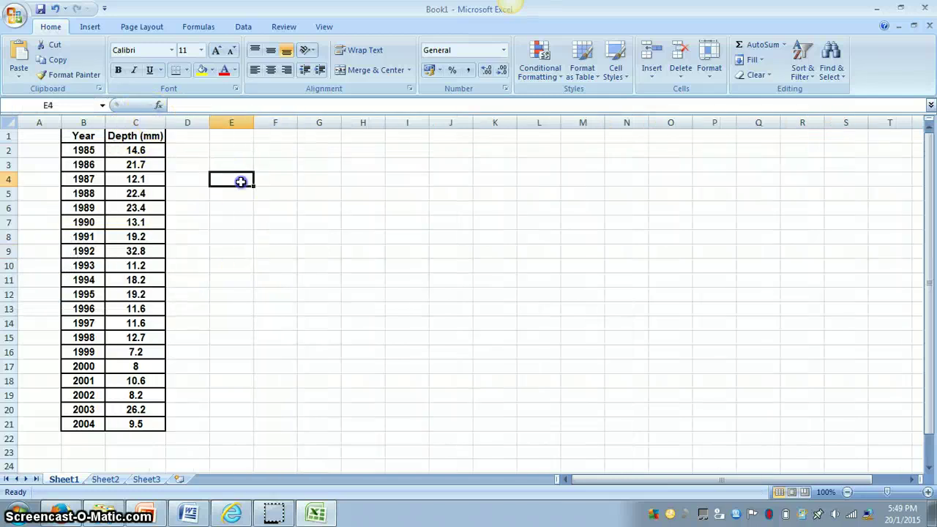
- Sort the table by Depth (mm) from largest to smallest, expanding the selection so the years move with their depths
click(132, 122)
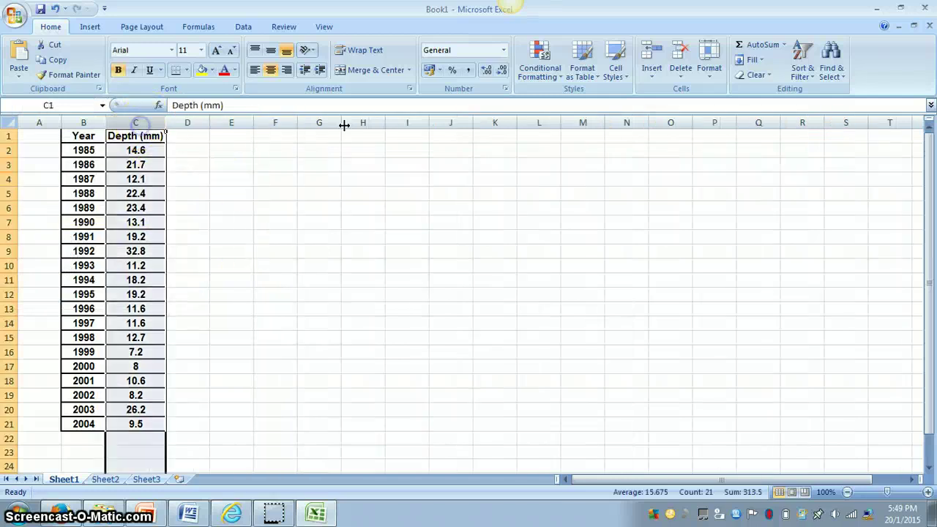
click(804, 58)
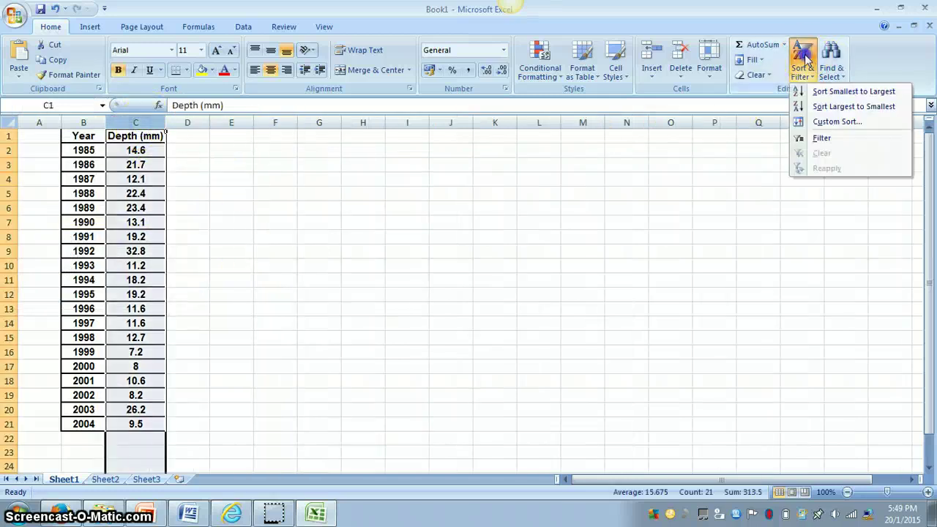
click(835, 107)
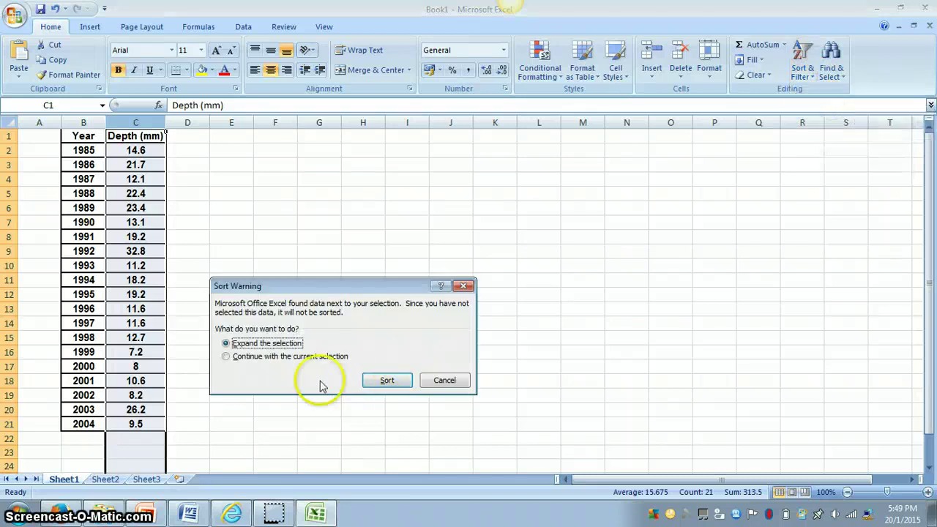
click(384, 380)
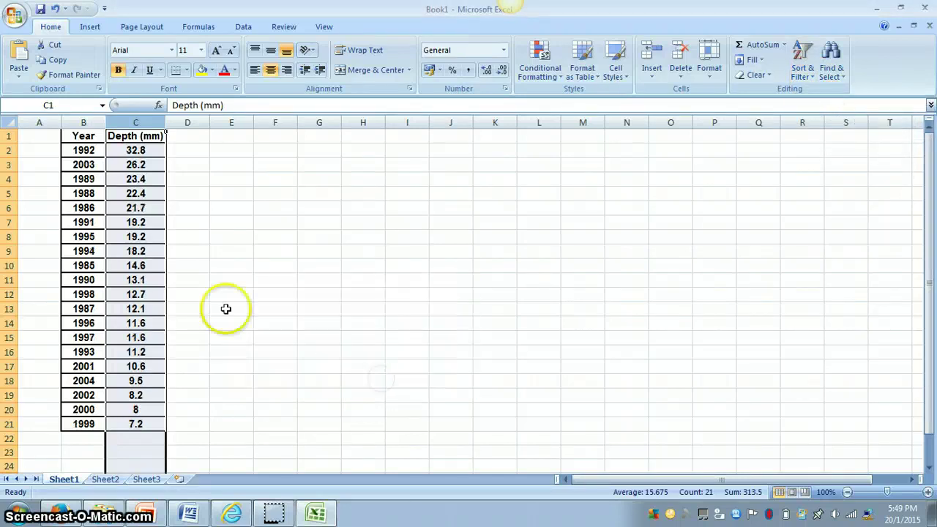
click(227, 309)
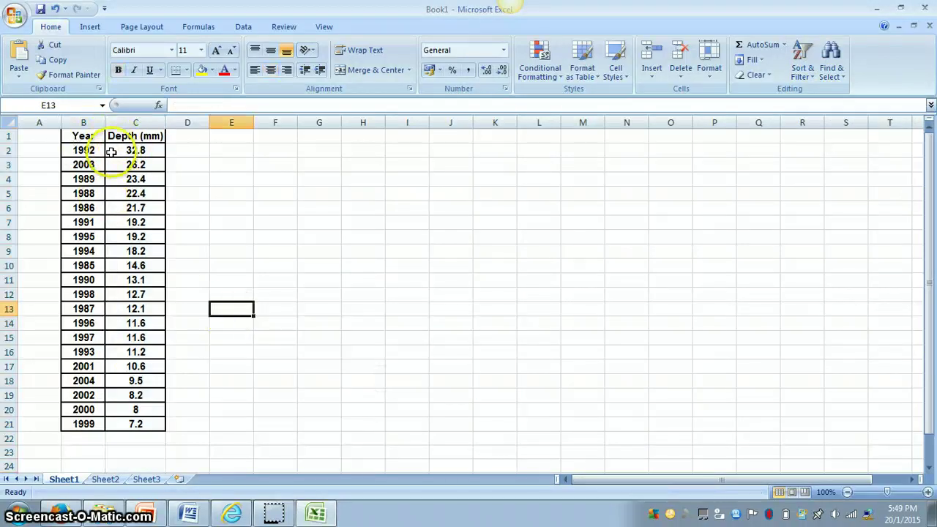
drag(68, 151, 81, 426)
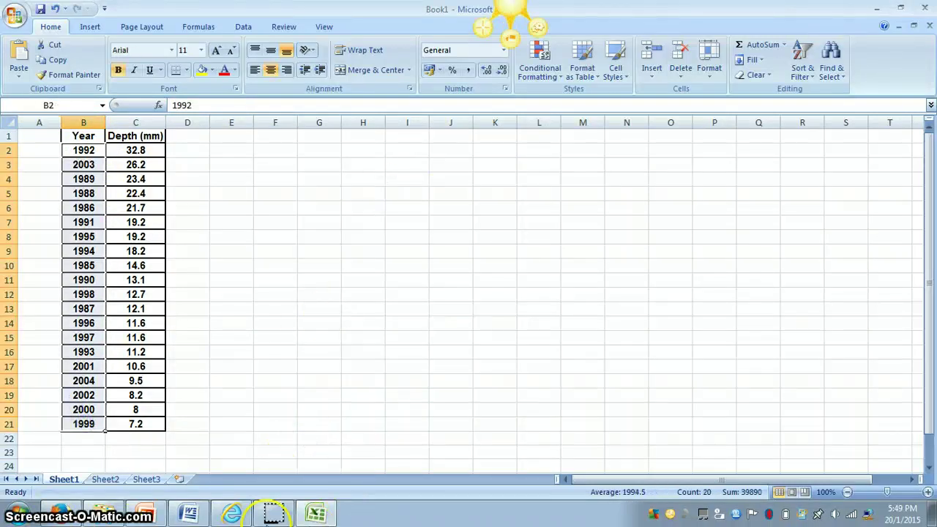
- Switch to the Word document and read the instruction in solution step 1 about completing the table with ranks
click(187, 515)
scroll(358, 427, down, 15)
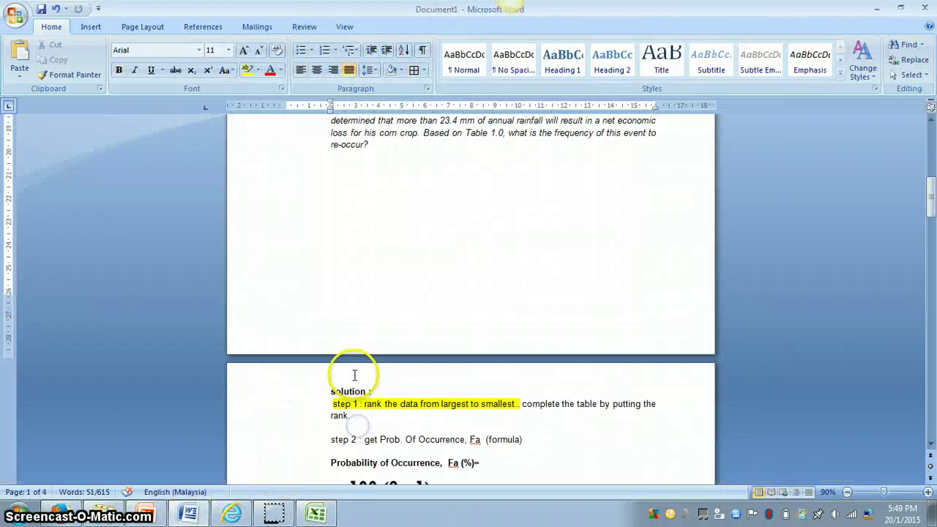
click(362, 295)
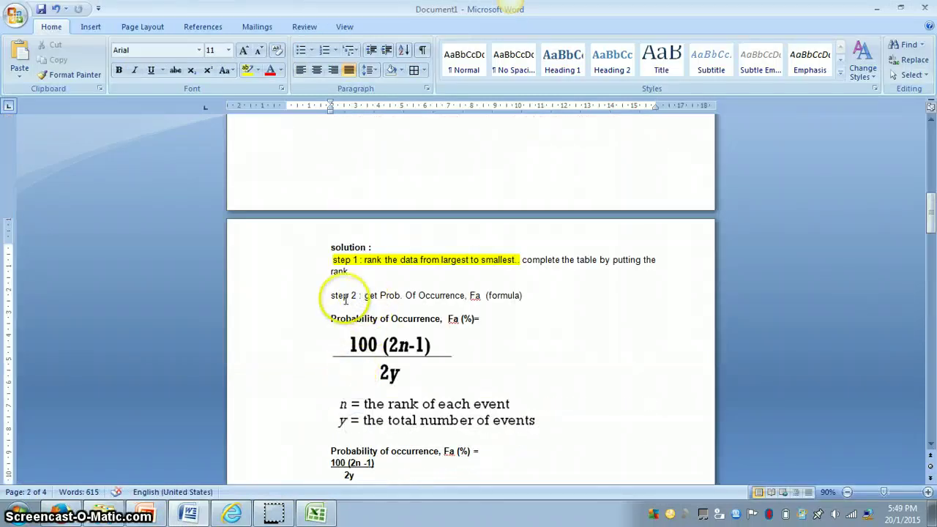
click(565, 283)
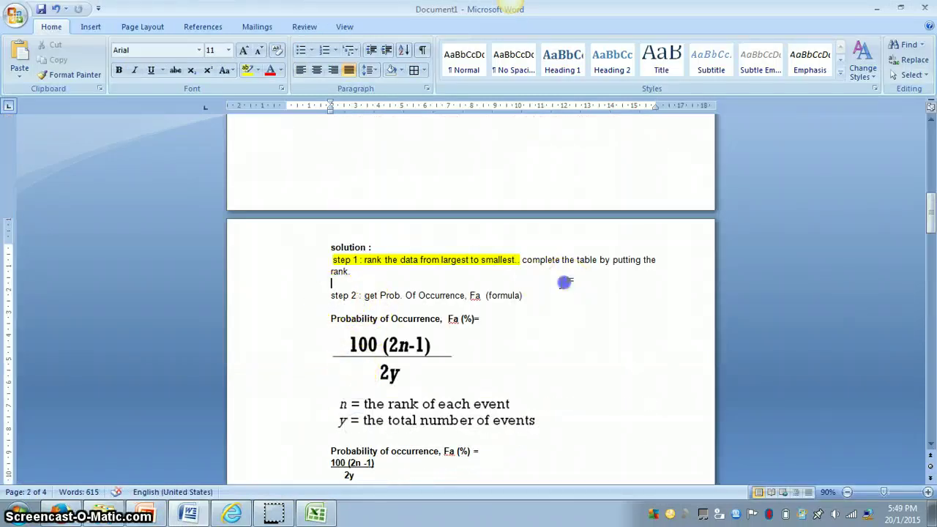
double_click(527, 259)
drag(617, 259, 603, 266)
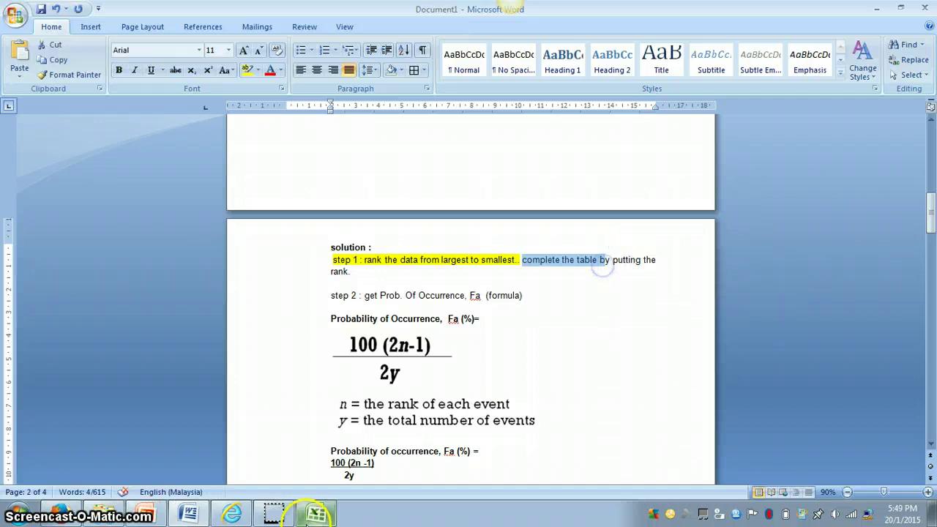
- Return to the Excel workbook and enter the heading "rank" in cell D1
click(316, 515)
click(271, 322)
click(189, 146)
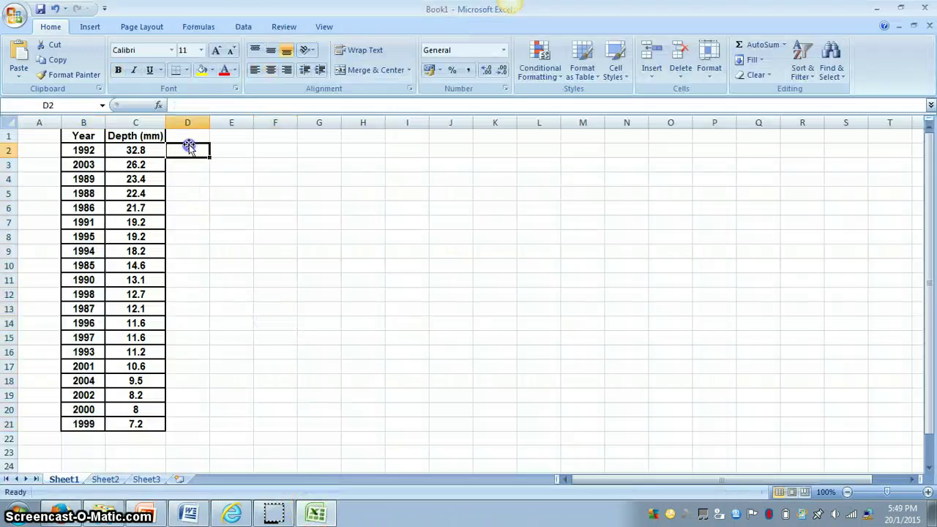
text(rank)
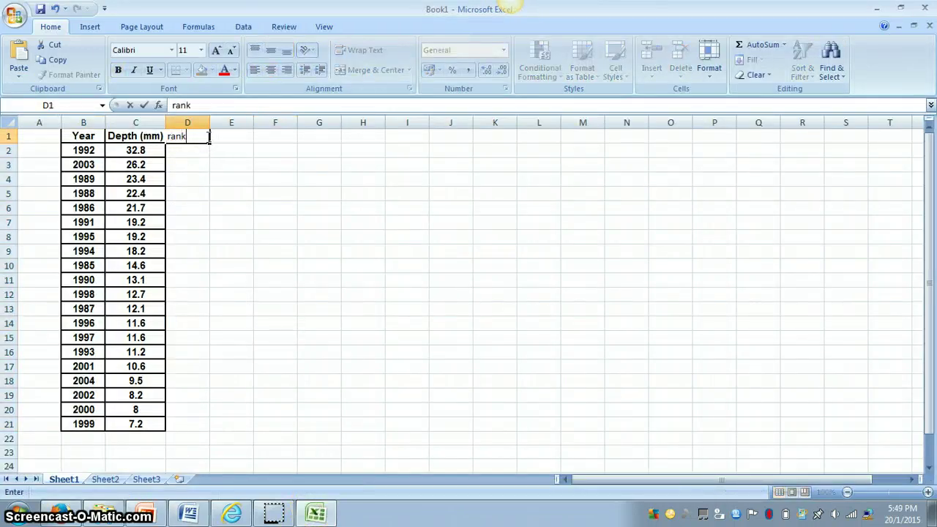
key(Return)
- Enter ranks 1 to 4 beneath the rank heading and extend the series down to 20 in D21
text(1)
key(Return)
text(2)
key(Return)
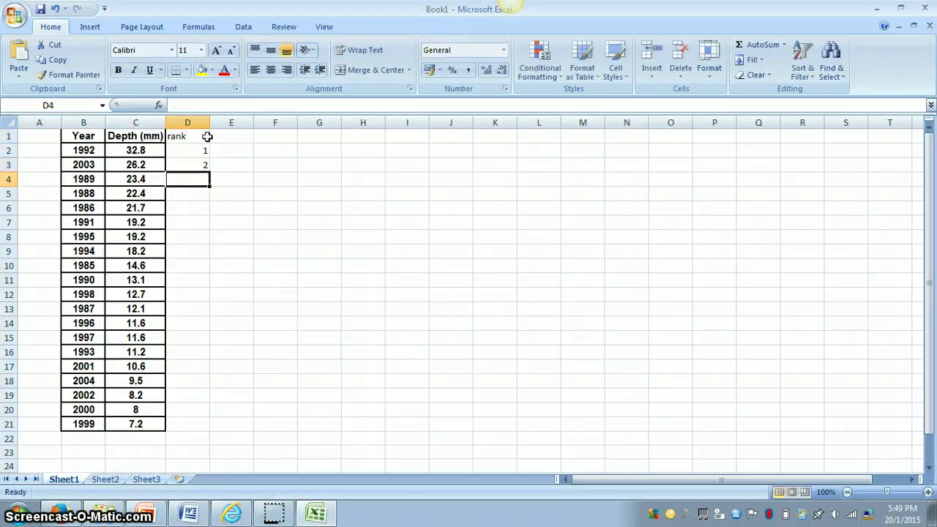
text(3)
key(Return)
text(4)
key(Return)
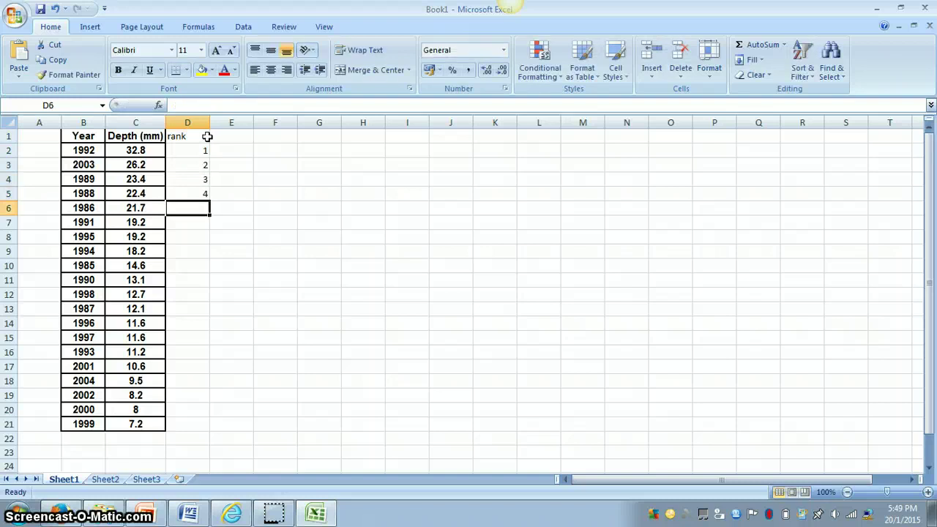
drag(194, 150, 215, 429)
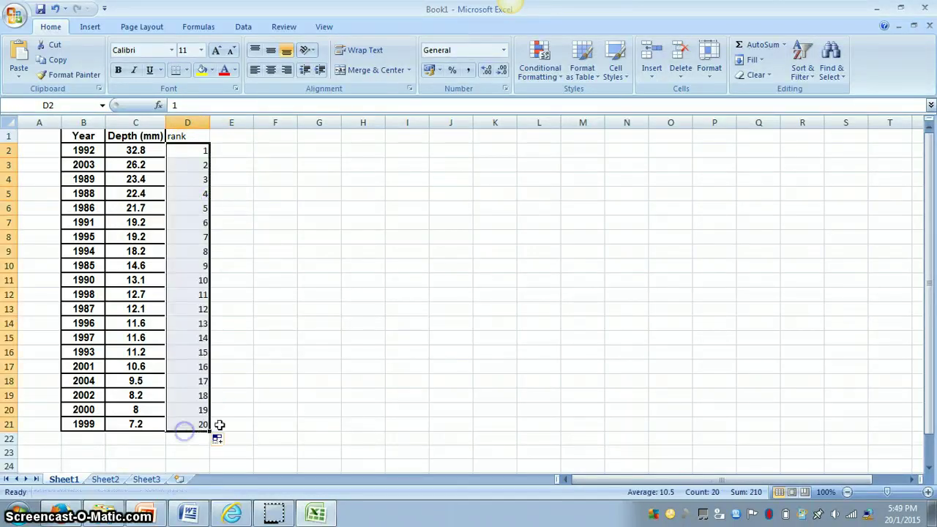
click(240, 395)
- Enter "y = 20" in cell D23 and make the rank heading in D1 bold
click(180, 440)
click(168, 452)
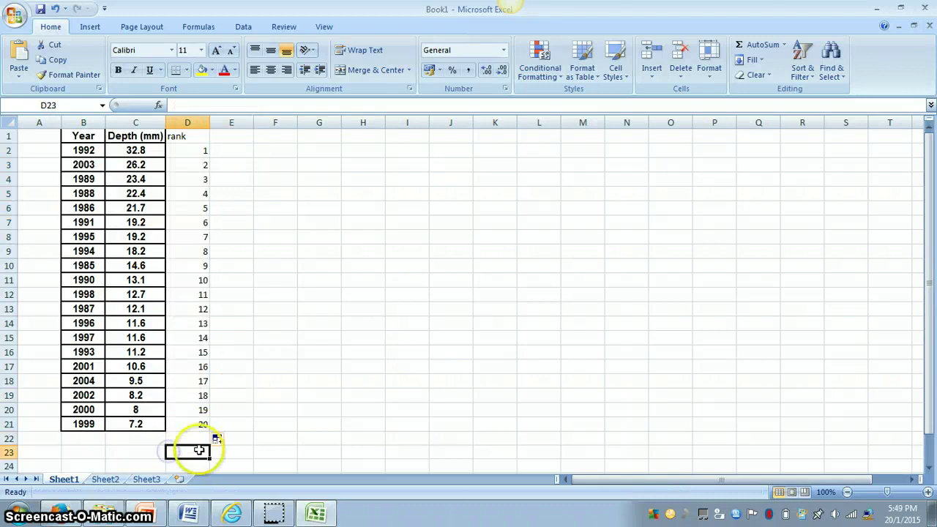
text(y)
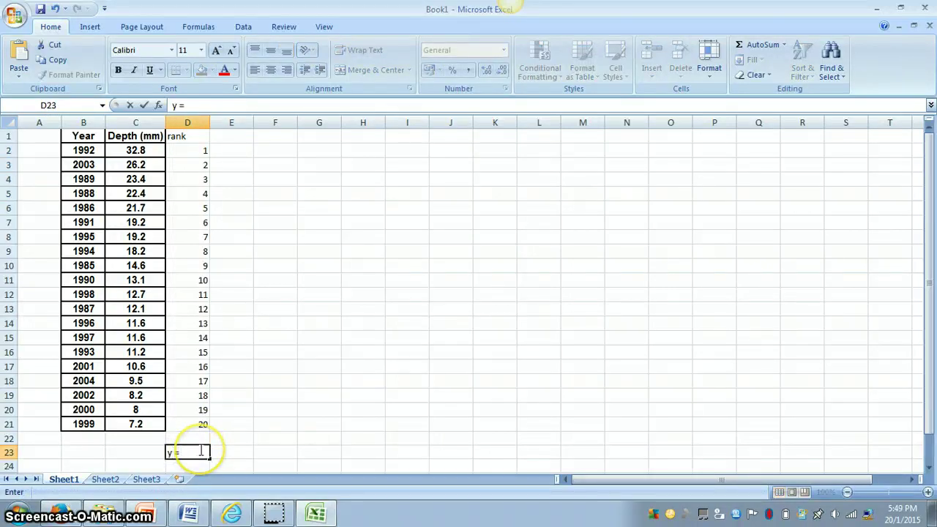
text( = 20)
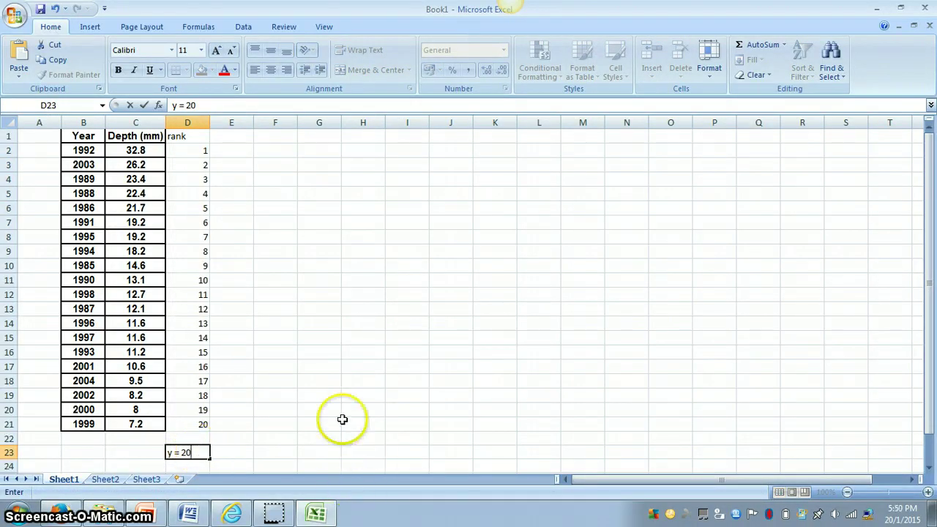
click(342, 421)
click(177, 136)
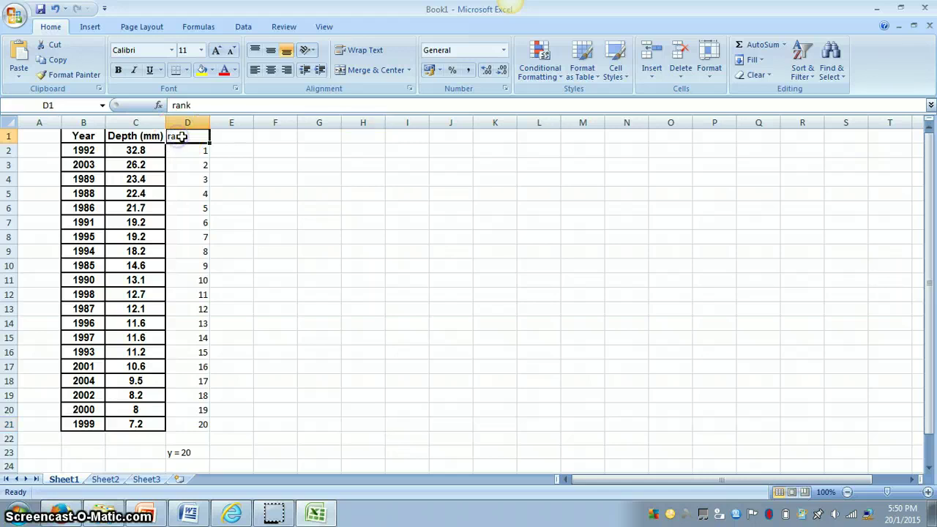
click(275, 193)
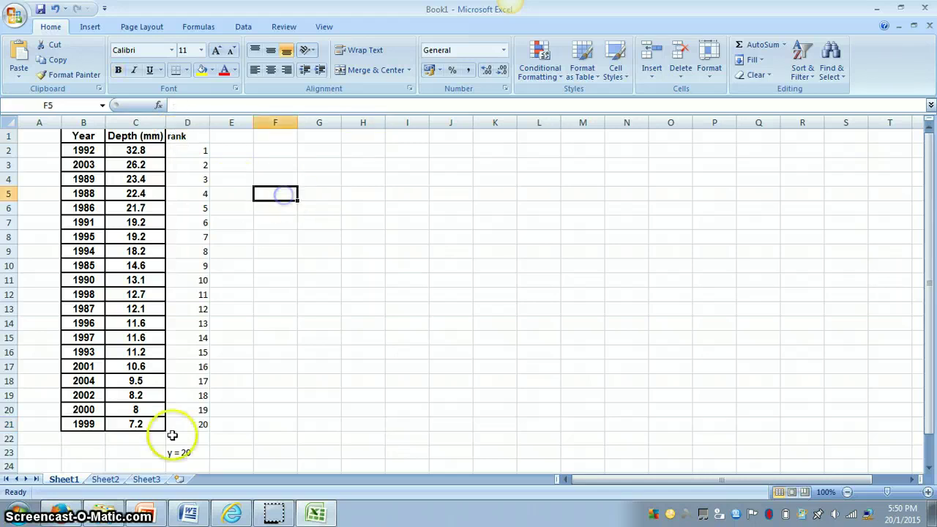
- Switch to the Word document and examine the step 2 formula for the probability of occurrence, Fa, and its variable definitions
click(189, 510)
click(381, 359)
click(429, 295)
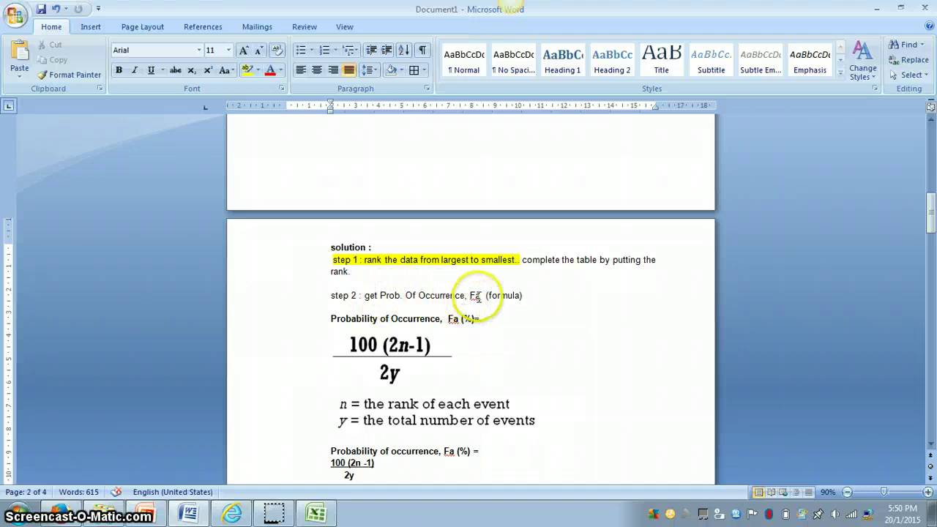
click(512, 335)
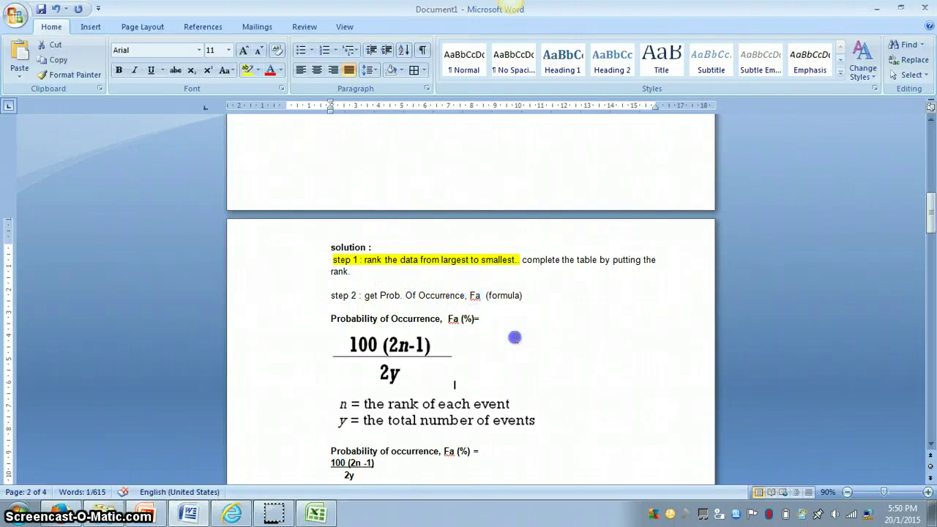
scroll(502, 328, down, 2)
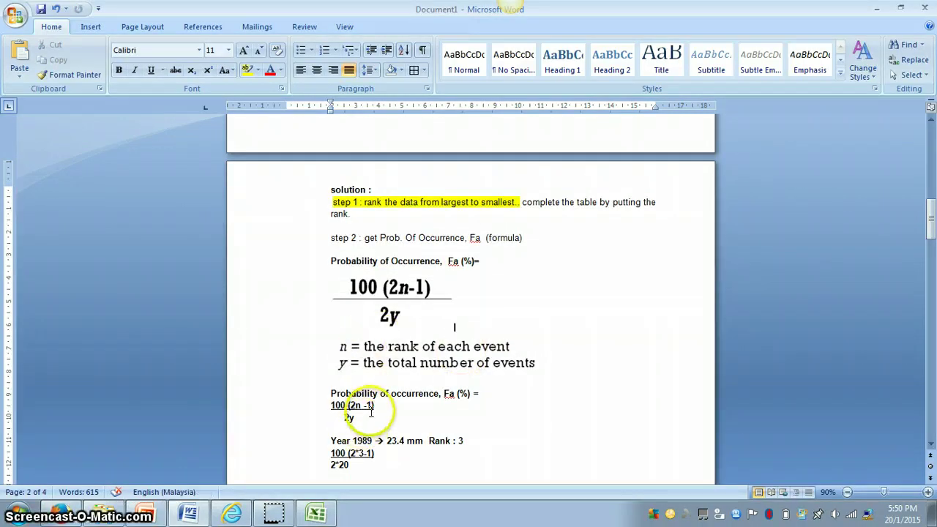
click(381, 289)
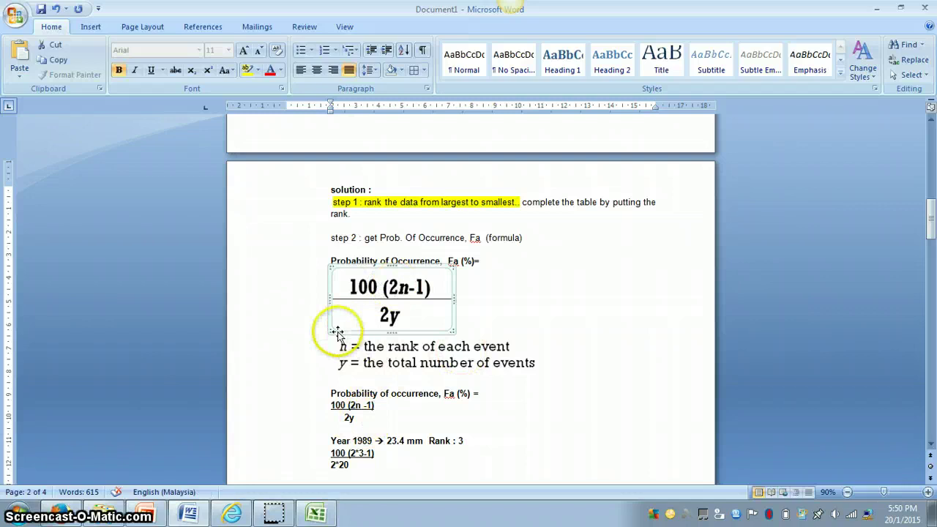
click(503, 288)
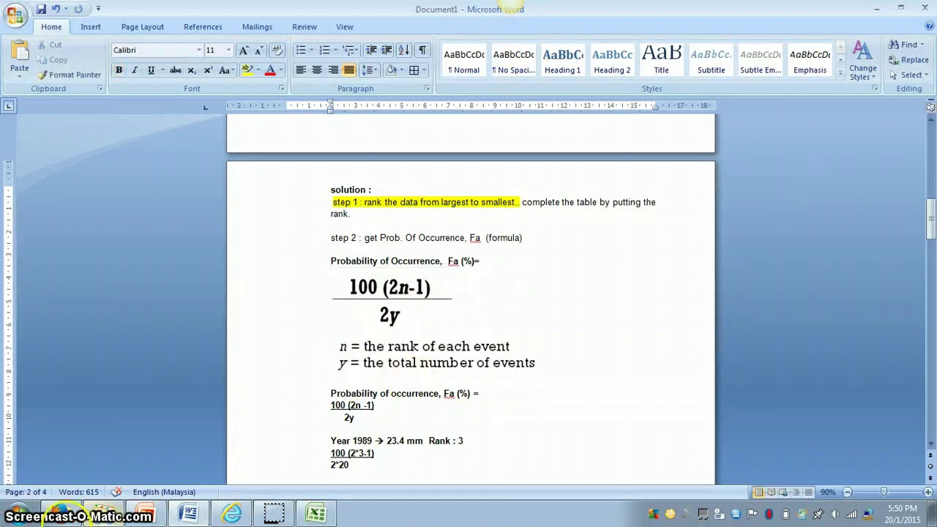
- Return to the Excel workbook and enter the heading "Fa" in cell E1
click(316, 514)
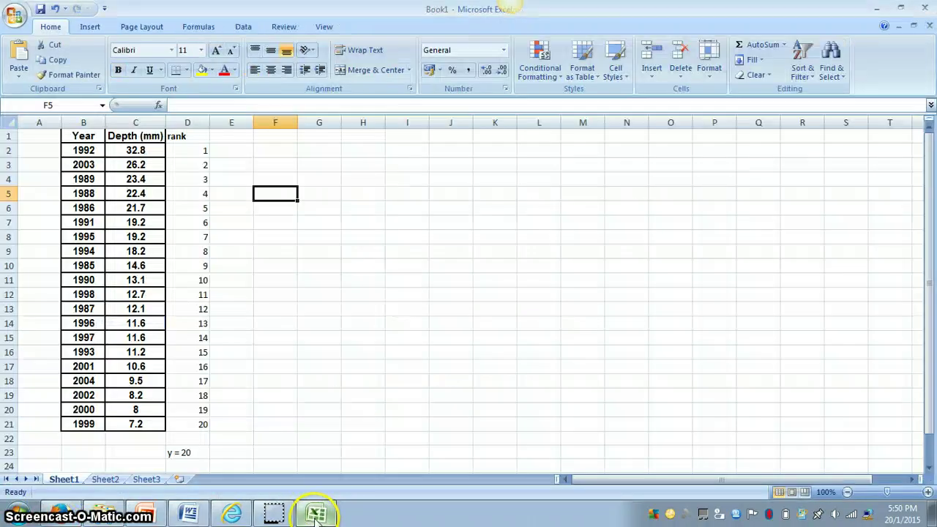
click(235, 236)
click(233, 137)
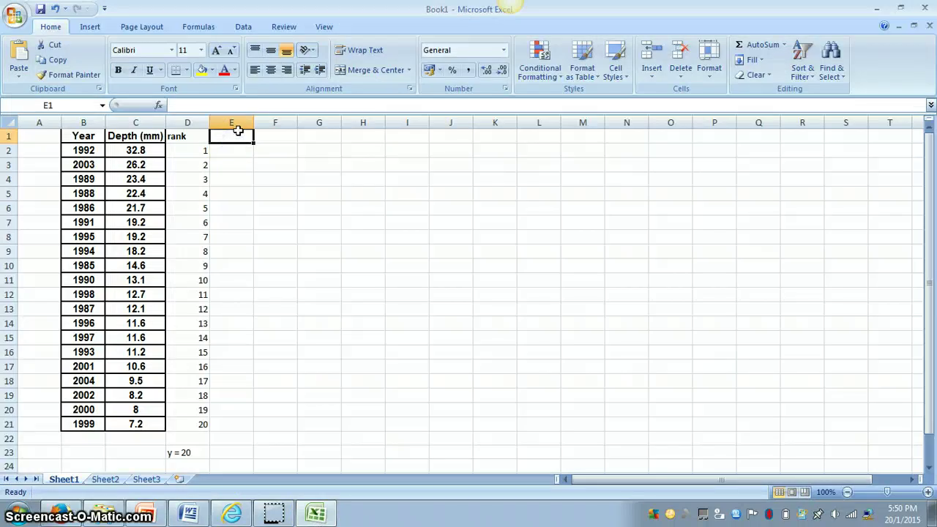
text(Fa)
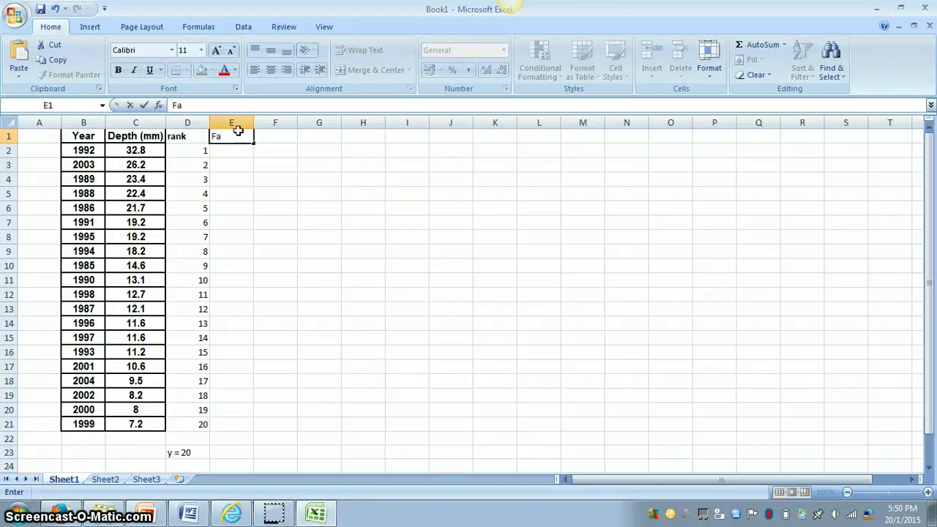
key(Return)
- Enter the formula =100*(2*D2-1)/40 in cell E2 to calculate Fa for the first rank
text(=100*(2*)
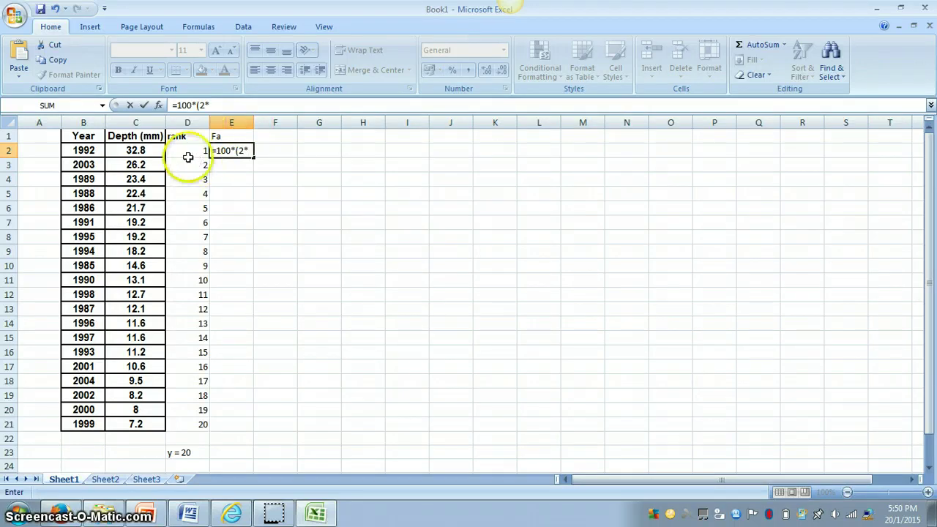
click(190, 151)
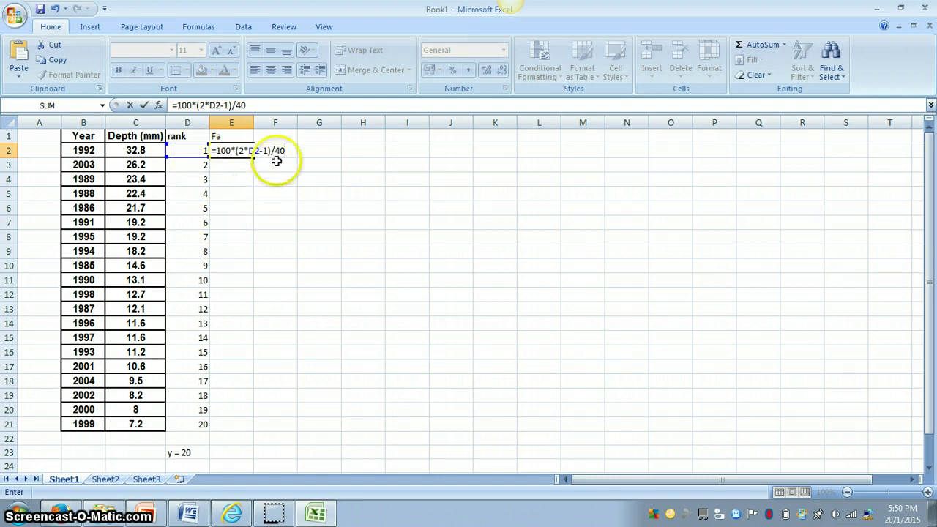
click(262, 183)
click(243, 151)
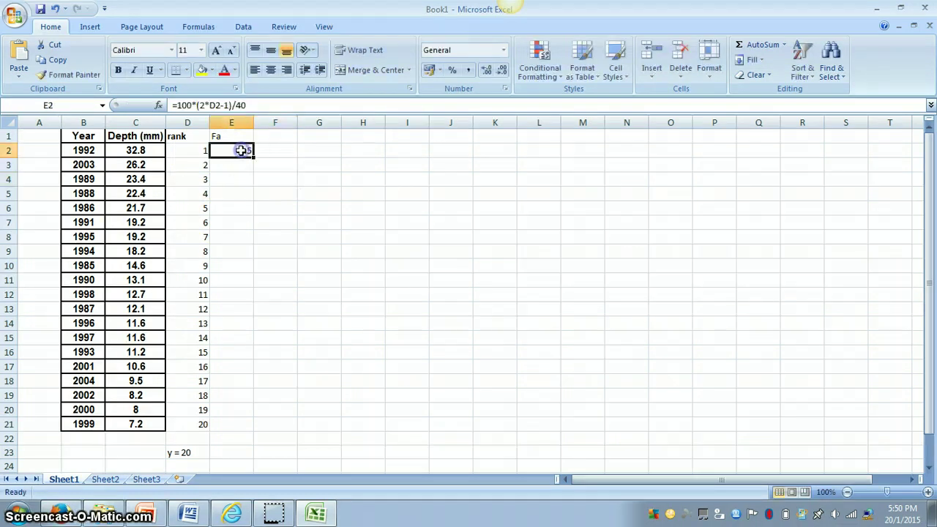
- Check the 2y denominator of the Fa formula in the Word document against the y value in the Excel sheet
click(190, 514)
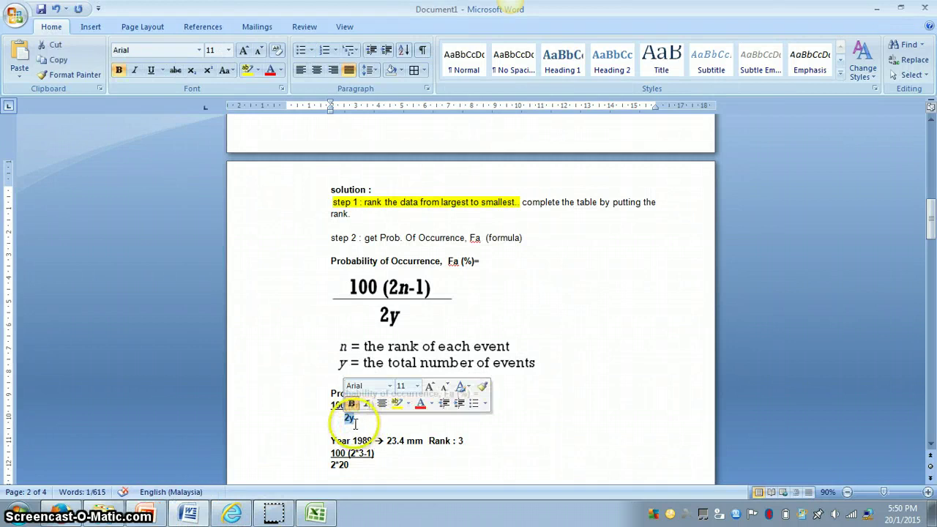
click(351, 421)
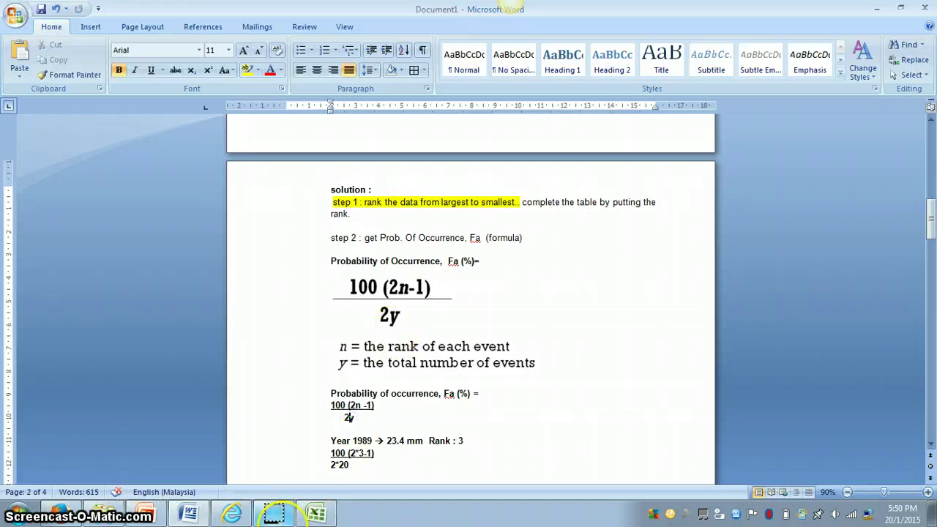
click(316, 512)
click(180, 454)
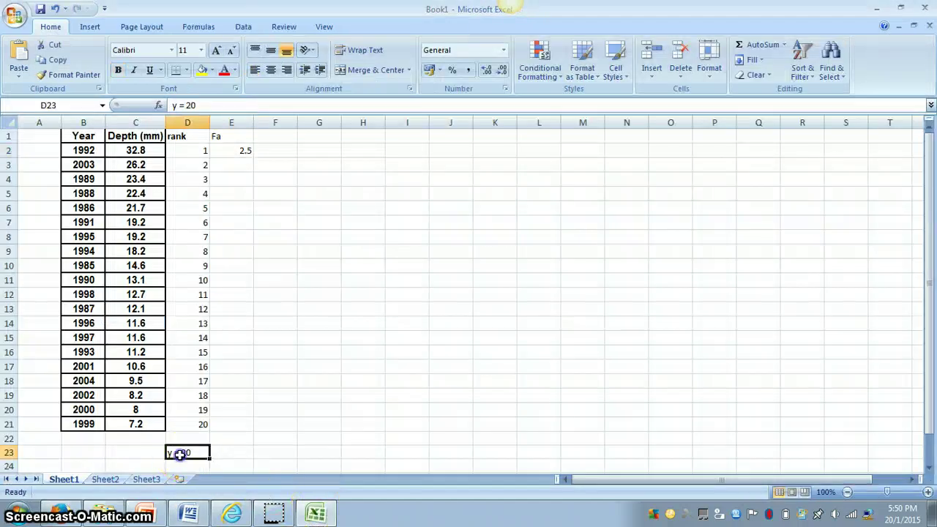
click(242, 150)
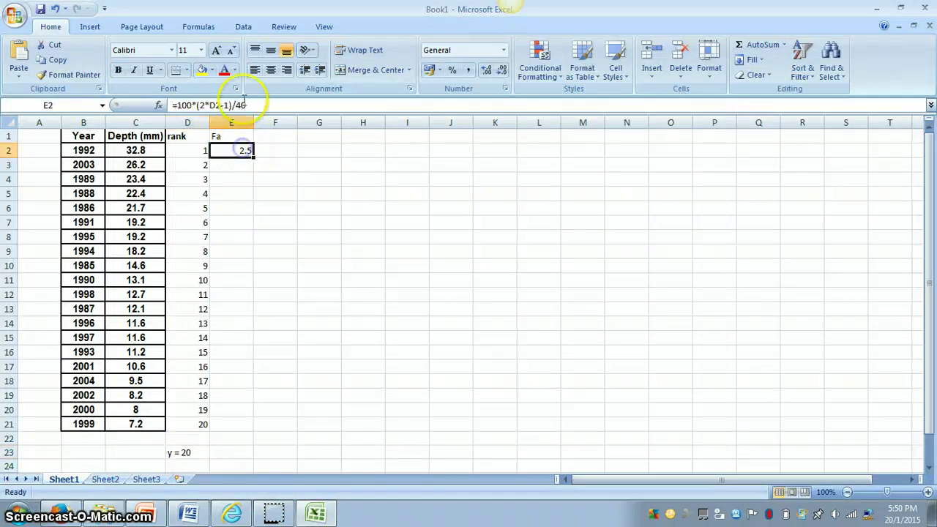
click(249, 105)
click(249, 104)
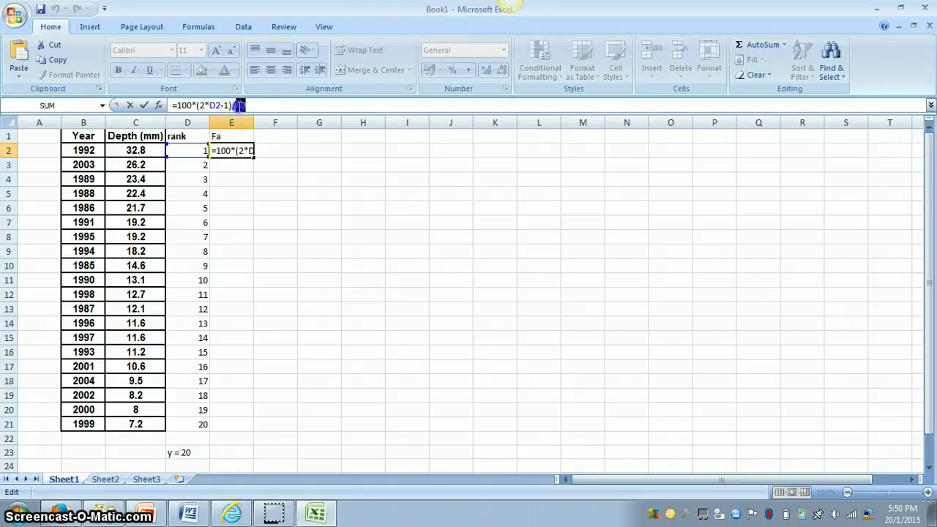
click(237, 179)
click(265, 163)
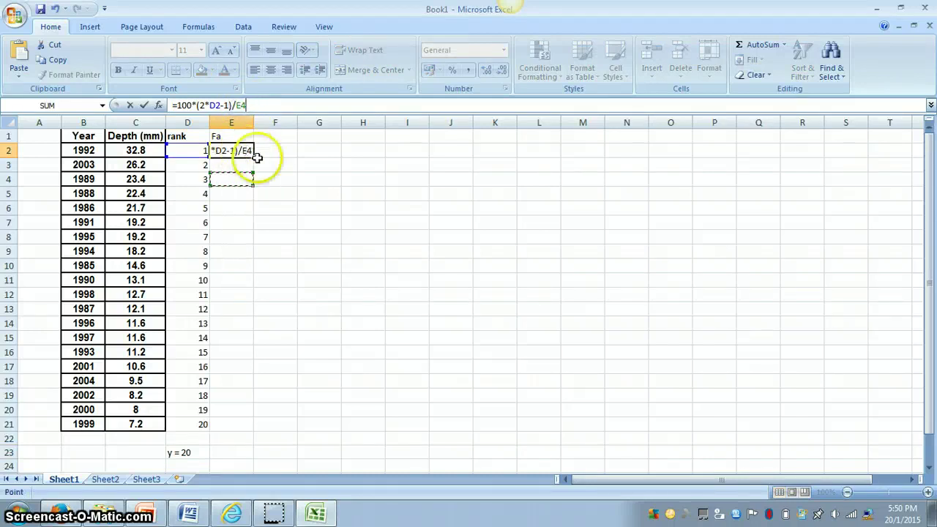
click(264, 207)
key(Return)
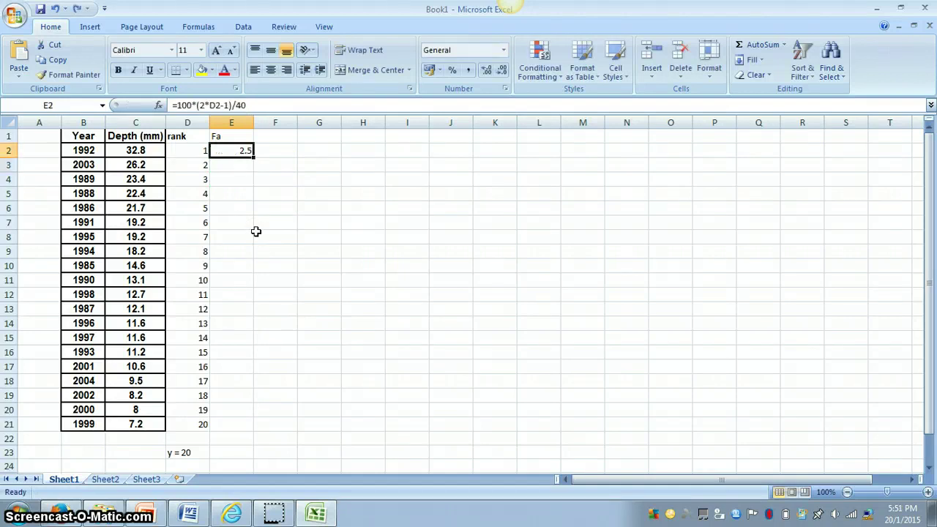
click(251, 220)
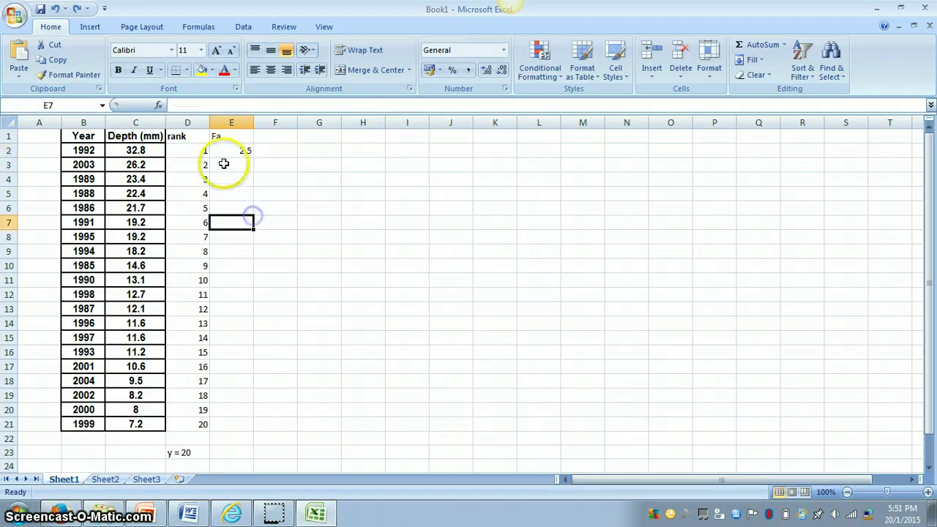
click(241, 139)
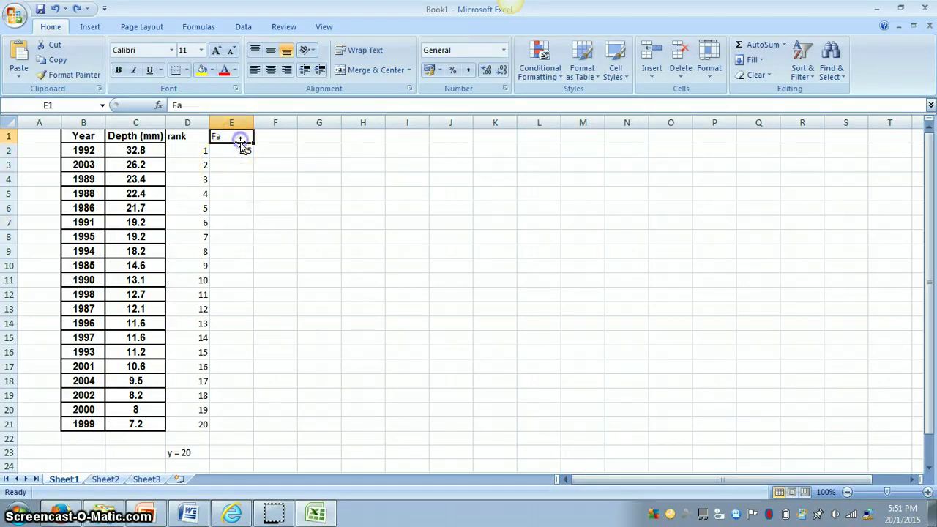
key(ctrl+z)
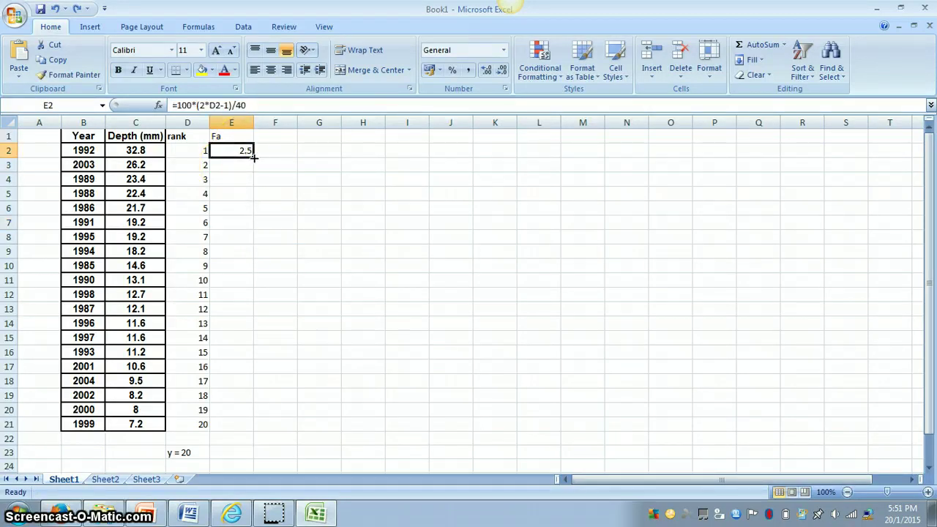
- Fill the Fa formula from E2 down to E21 and change the E1 heading to a bold "Fa %"
drag(281, 235, 266, 432)
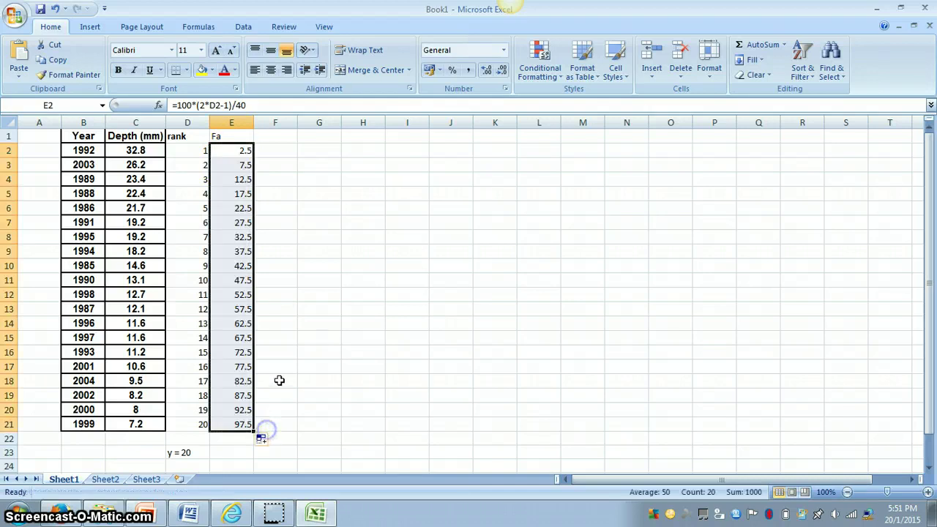
click(277, 380)
click(240, 136)
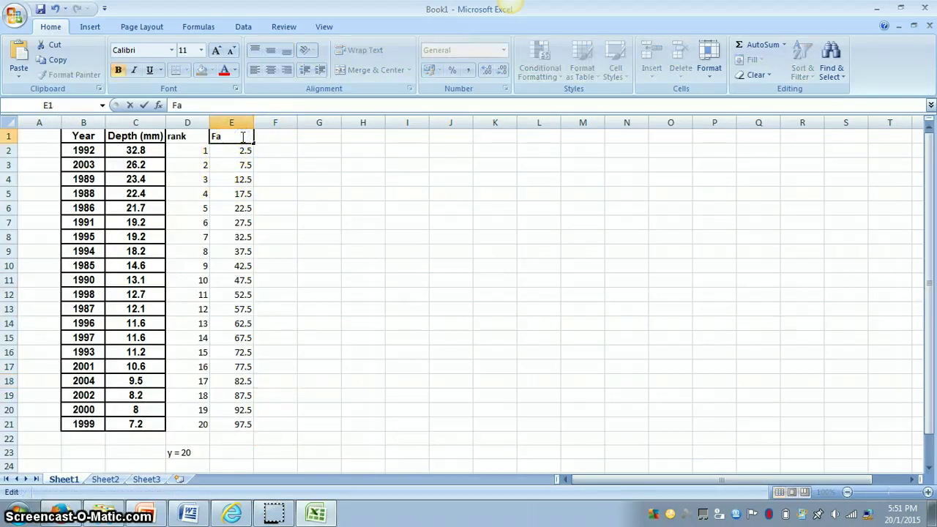
click(265, 149)
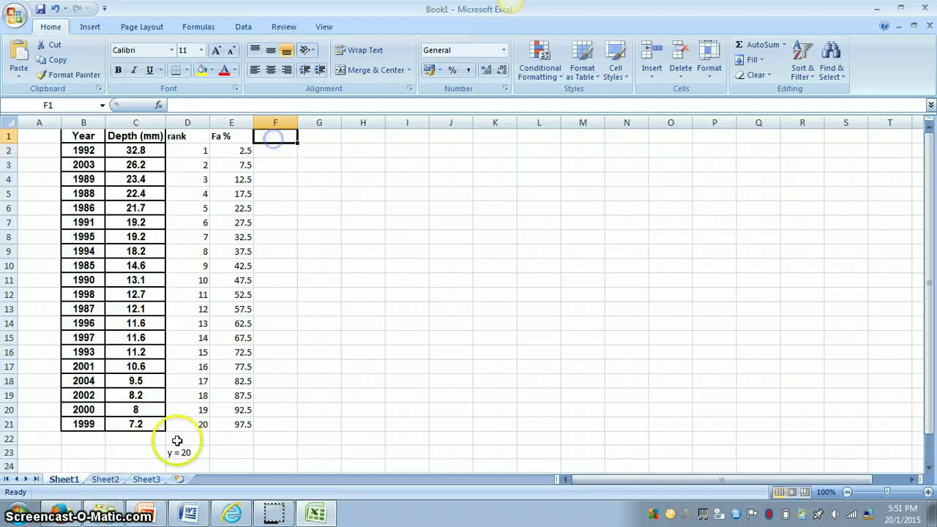
- Switch to the Word document and examine the worked Fa example for 1989 and the step 3 table of Fa values
click(192, 513)
click(414, 408)
scroll(415, 407, down, 2)
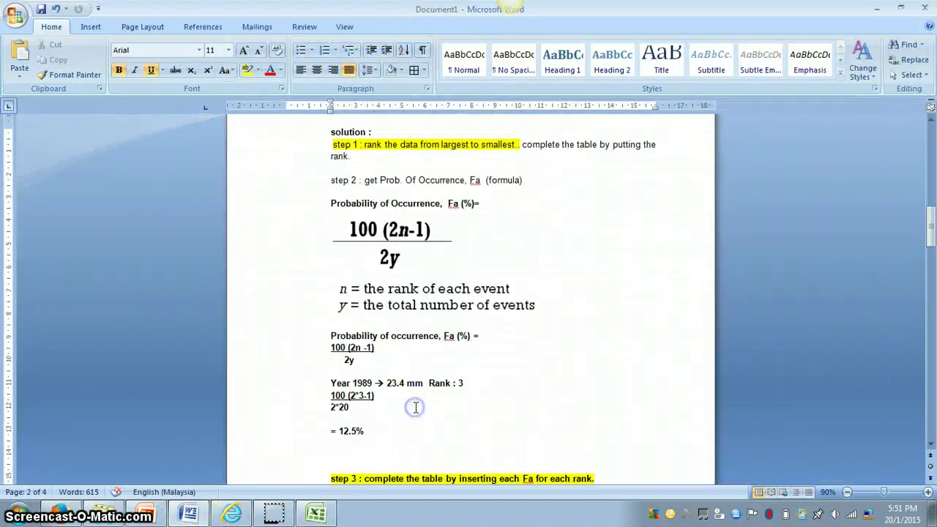
scroll(372, 391, down, 8)
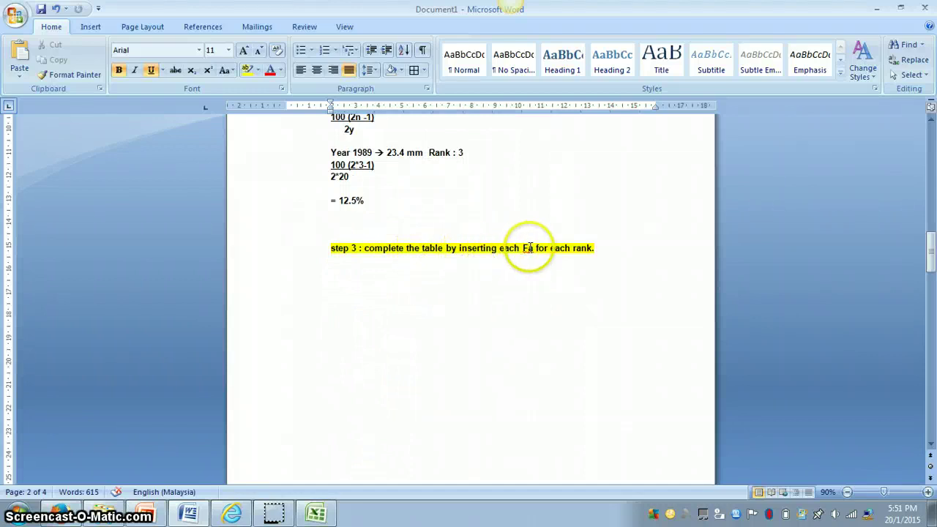
scroll(529, 247, down, 10)
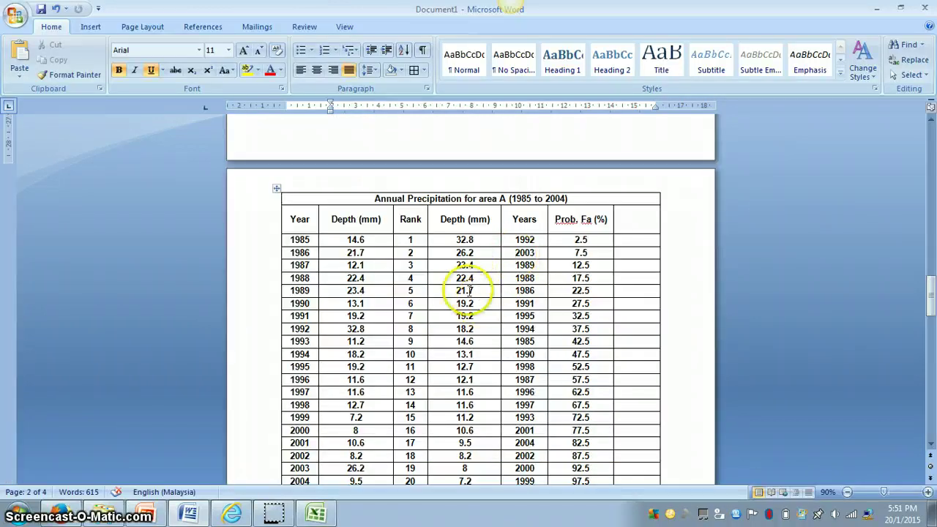
scroll(307, 208, down, 2)
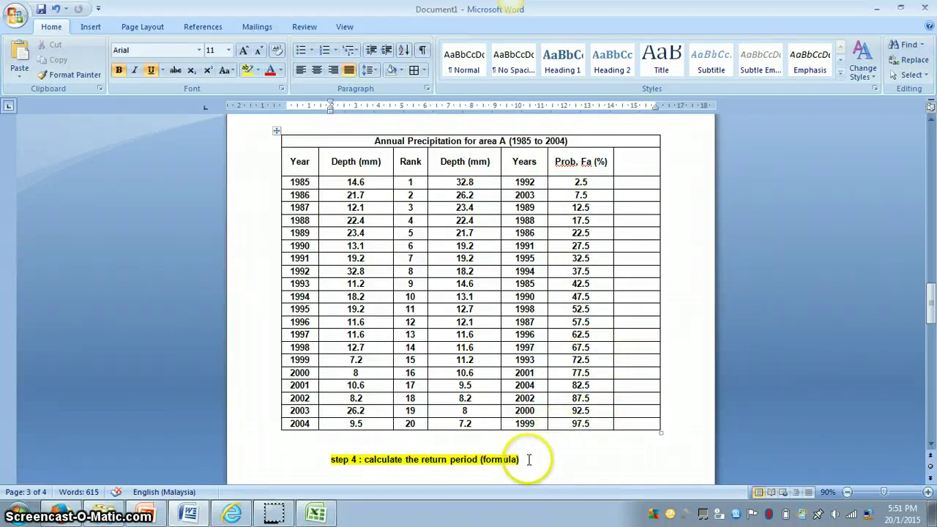
- Examine the step 4 return period instruction, the question on rainfall recurrence and the completed table with return periods
scroll(418, 456, down, 3)
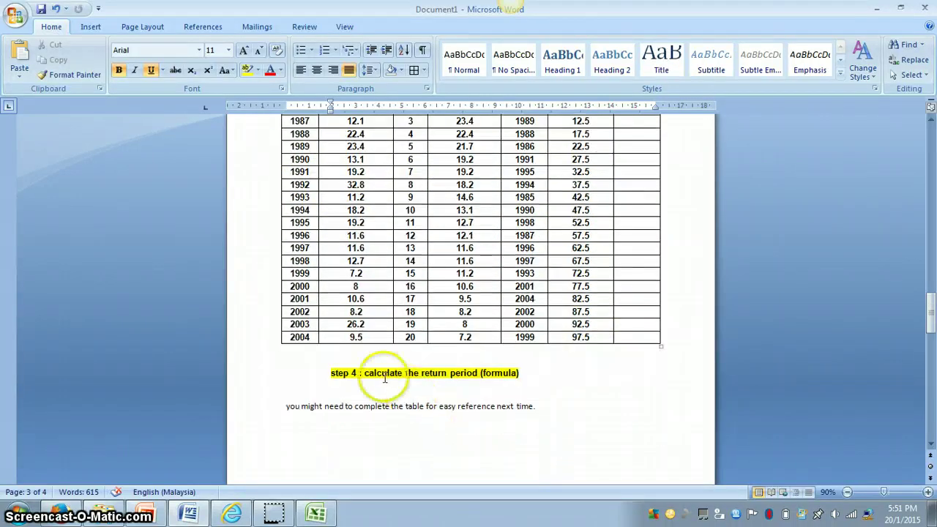
drag(520, 373, 354, 375)
scroll(352, 364, down, 10)
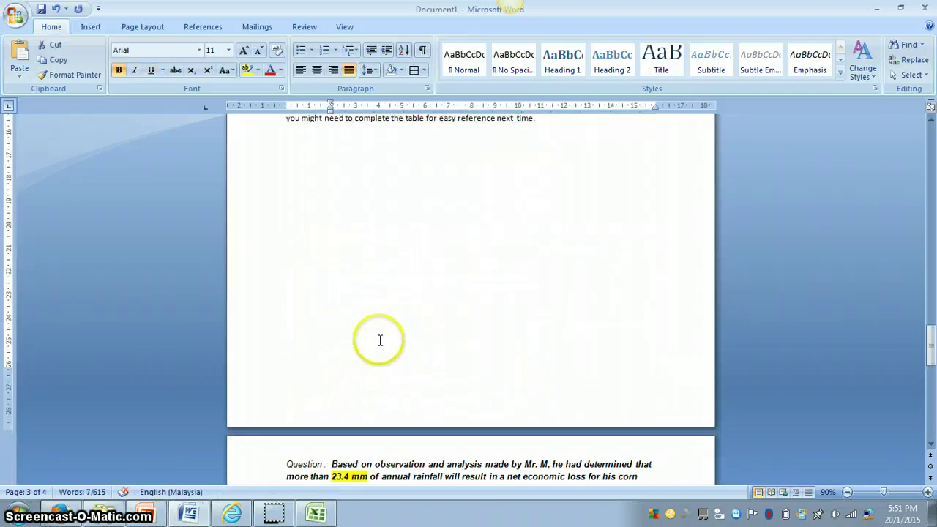
scroll(380, 339, up, 3)
scroll(382, 338, up, 17)
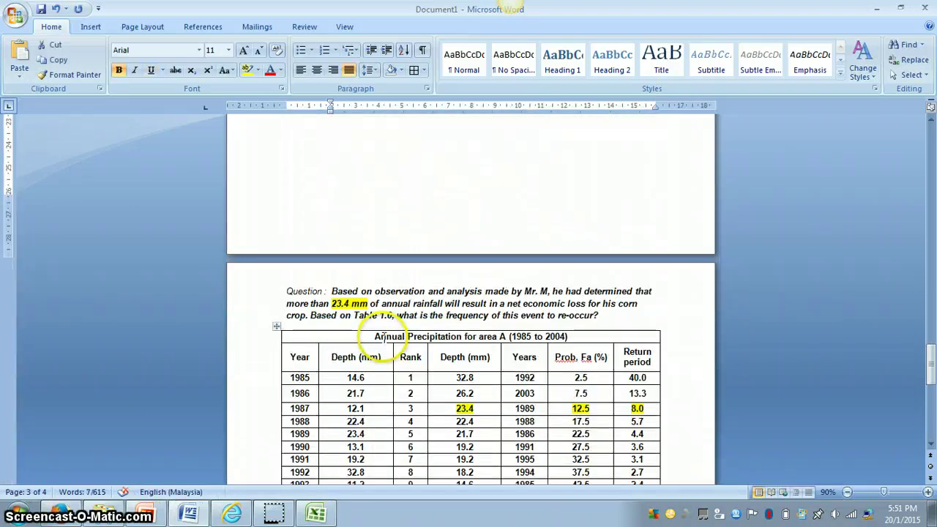
scroll(383, 338, down, 12)
scroll(389, 329, up, 8)
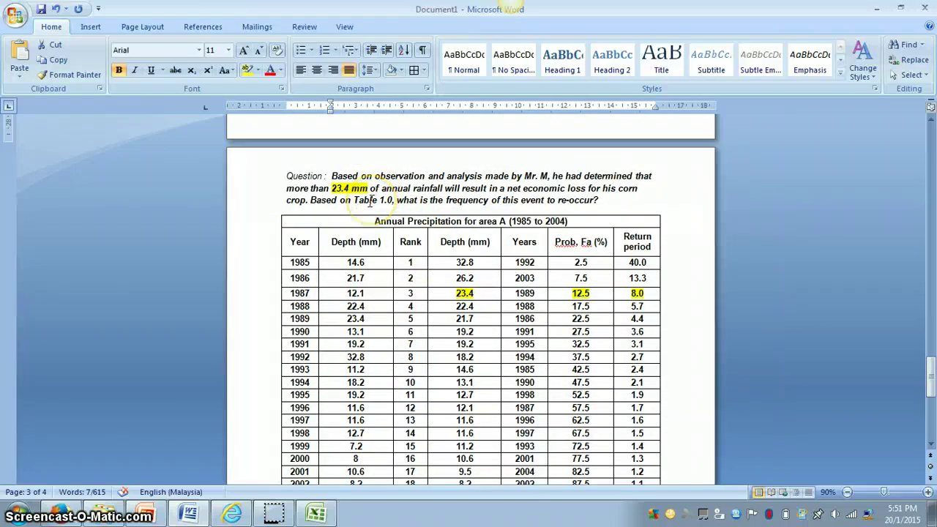
scroll(612, 278, down, 3)
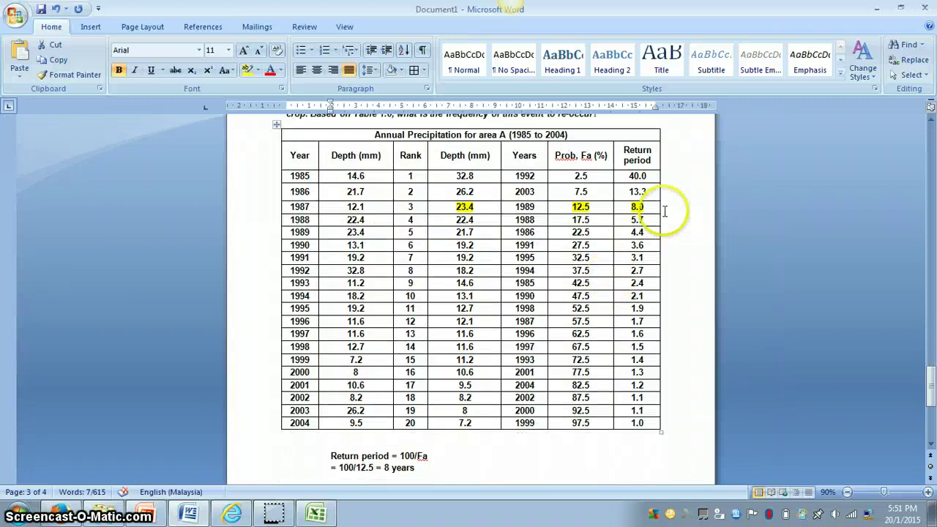
- Review the Return period column and locate the question's 23.4 mm rainfall depth in the ranked table
drag(634, 175, 637, 422)
click(684, 303)
scroll(601, 285, up, 5)
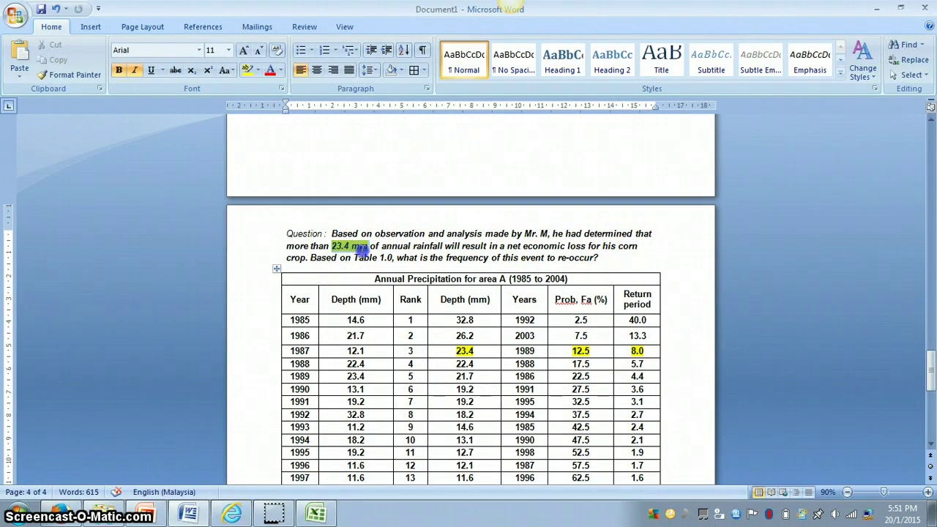
click(476, 389)
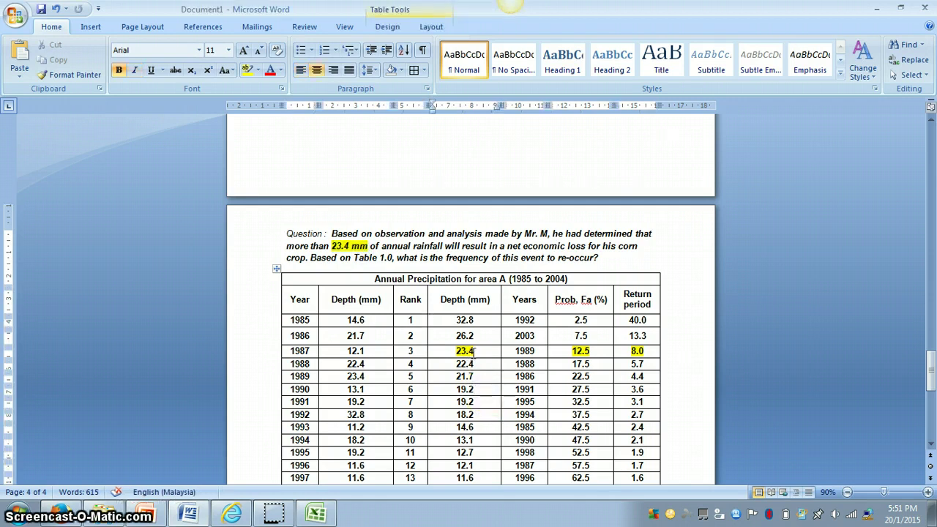
drag(452, 353, 463, 356)
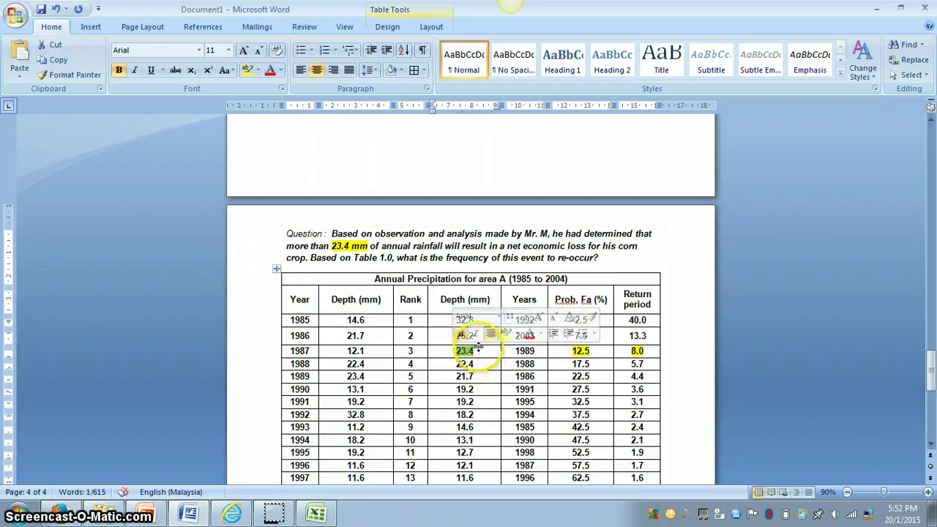
scroll(473, 358, down, 2)
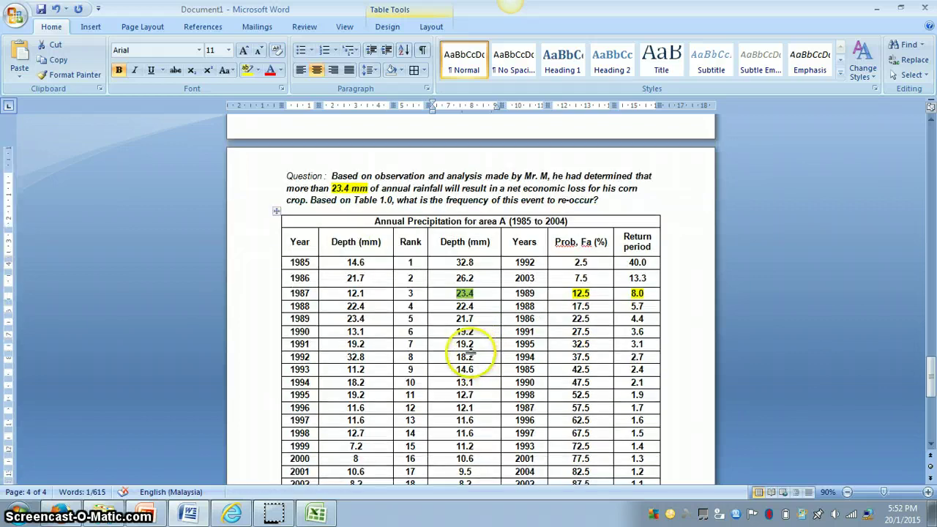
- Read the Fa and return period for the 23.4 mm row and examine the return period formula below the table
click(281, 294)
drag(344, 297, 630, 294)
click(582, 344)
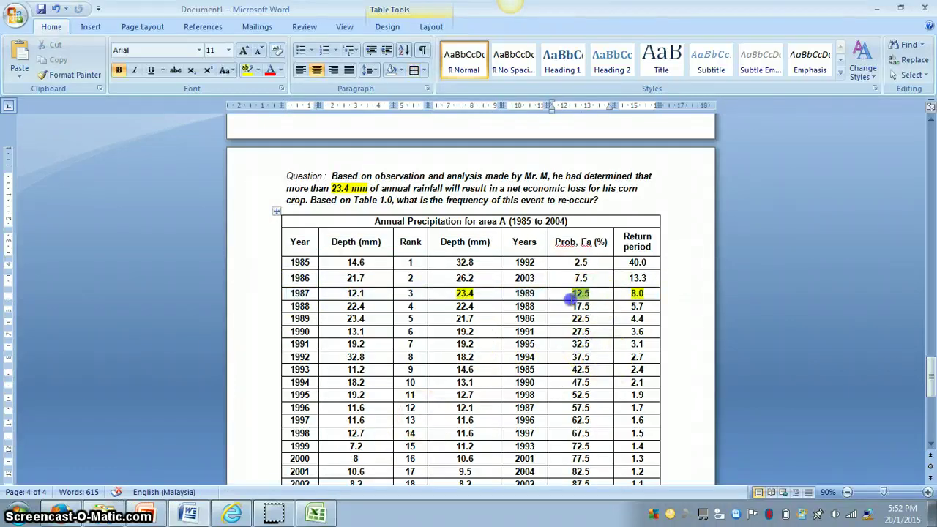
double_click(637, 294)
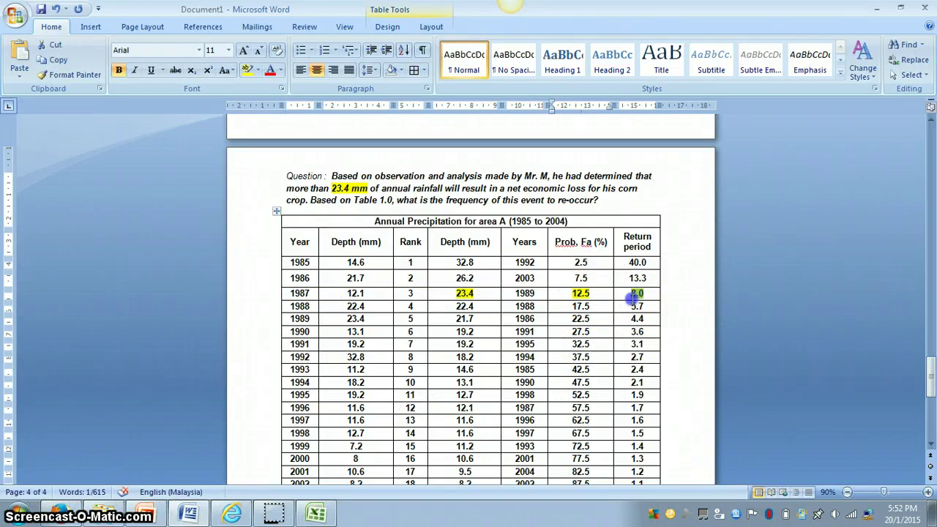
scroll(527, 344, down, 4)
click(452, 405)
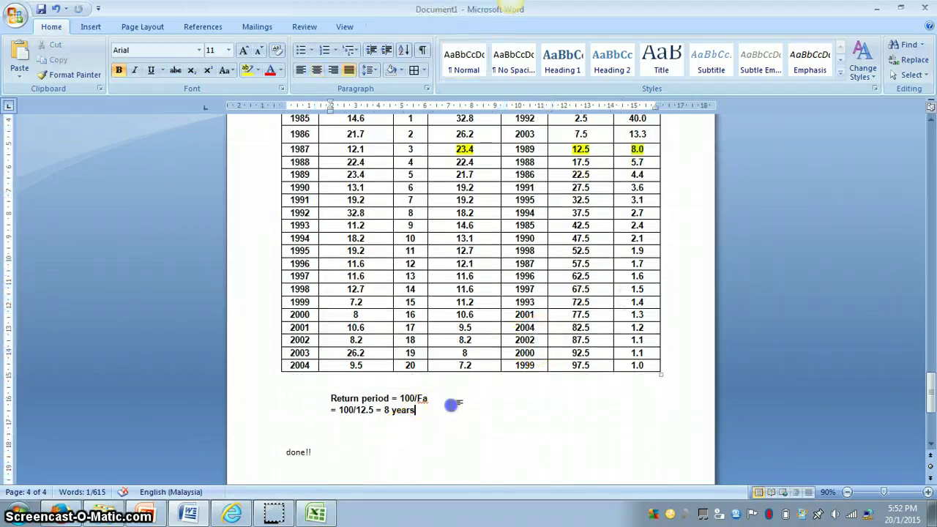
- Copy the formula line "Return period = 100/Fa" from the Word document into cell D24 of the Excel sheet, below the y = 20 note
drag(419, 398, 340, 401)
key(ctrl+c)
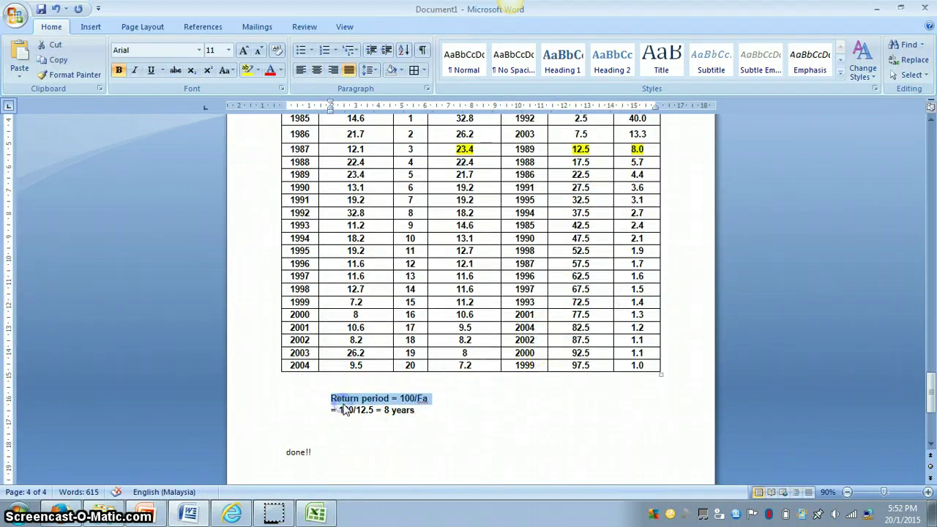
click(316, 513)
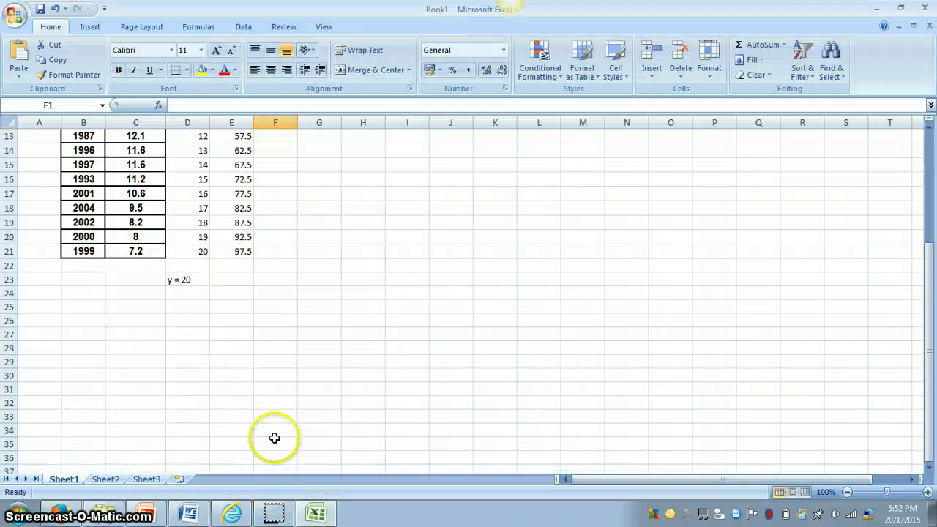
key(ctrl+v)
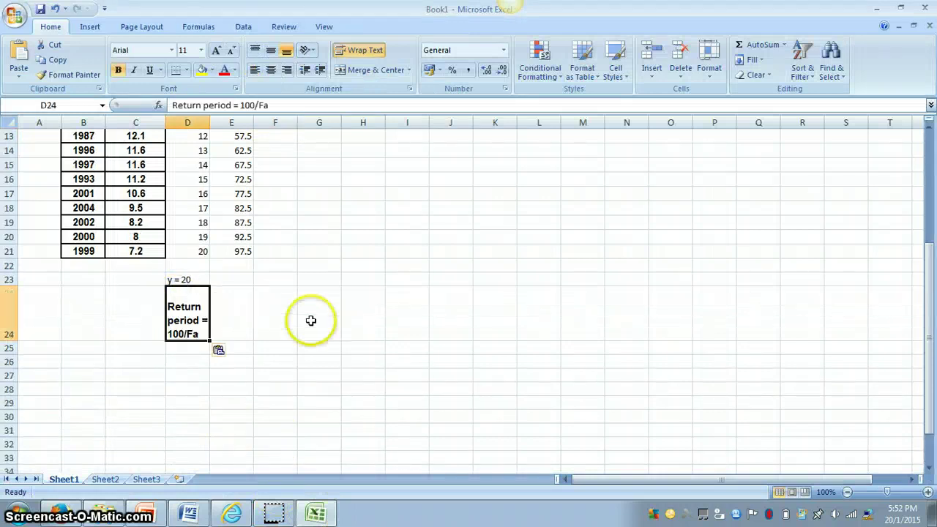
click(256, 333)
- Add the column heading "return period" in cell F1, beside the Fa % column
scroll(277, 263, up, 4)
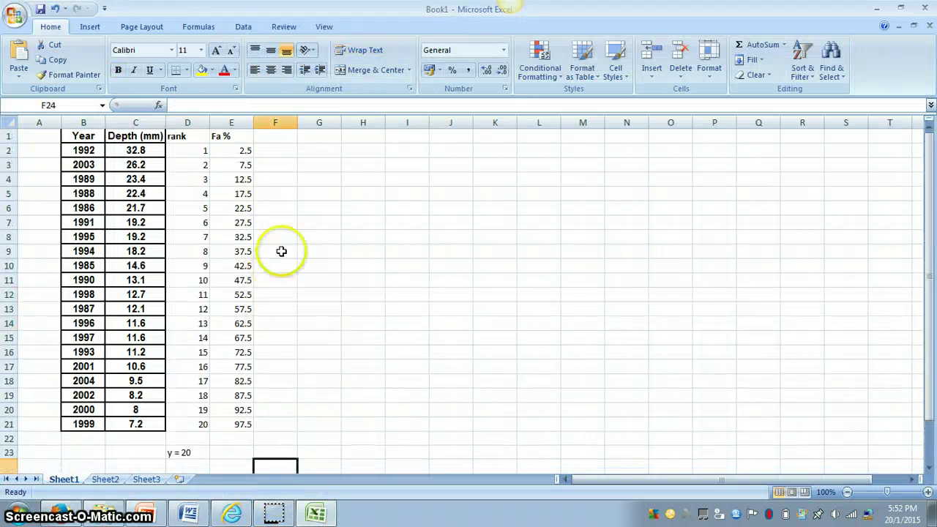
click(265, 135)
text(return p)
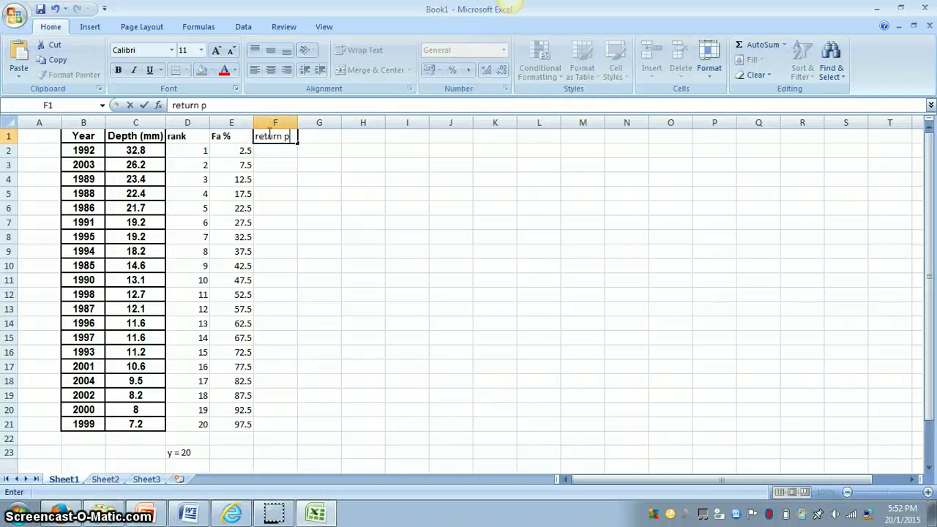
text(eriod)
key(Return)
- Calculate the return period in F2 with =100/E2 and fill the formula down to F21
text(=)
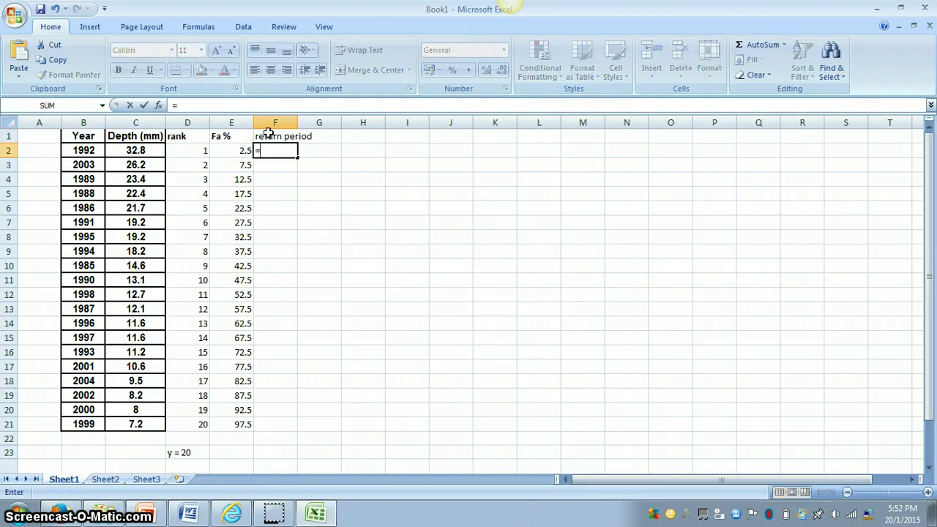
text(100/)
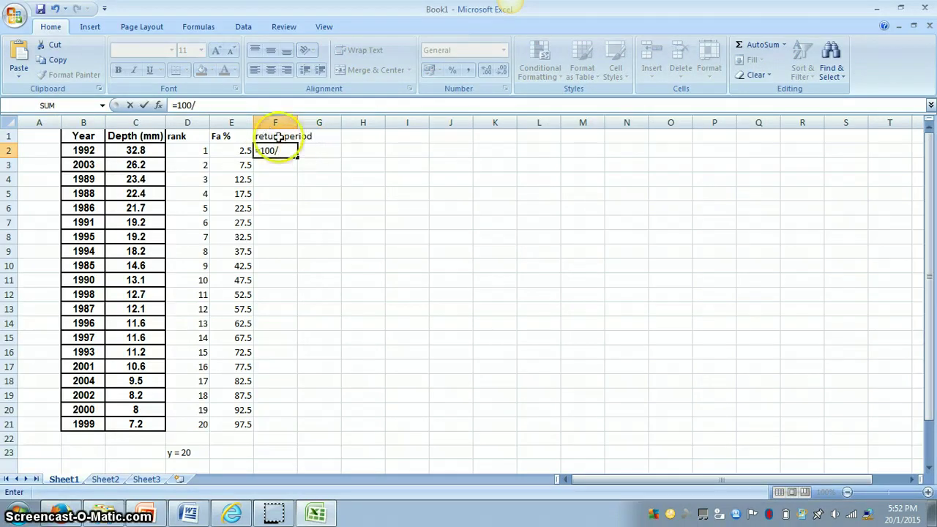
key(Return)
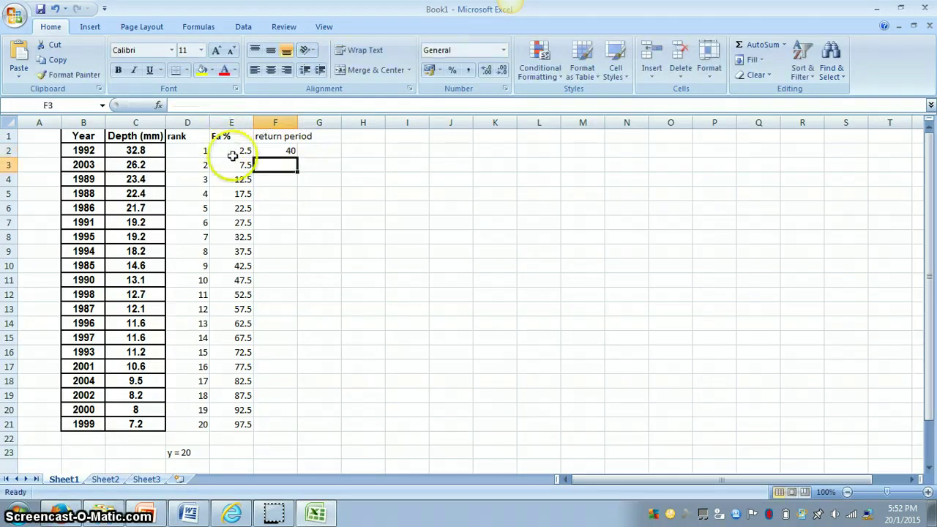
click(274, 149)
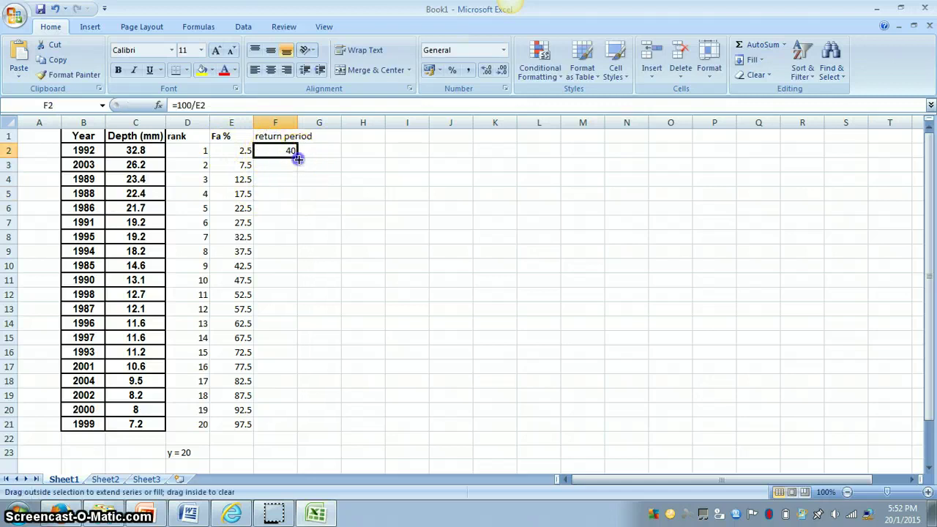
drag(298, 158, 297, 426)
click(335, 380)
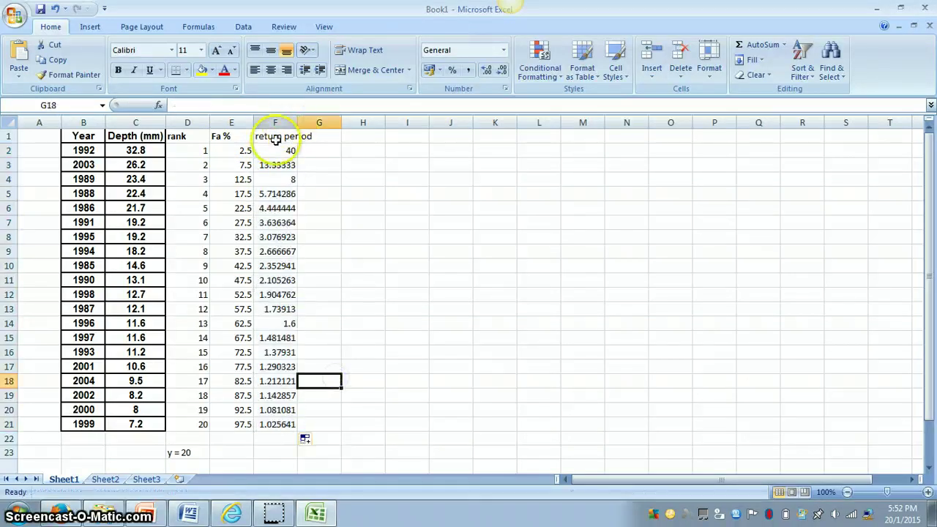
- Format the return period values in F2:F21 to show two decimal places
drag(275, 152, 276, 424)
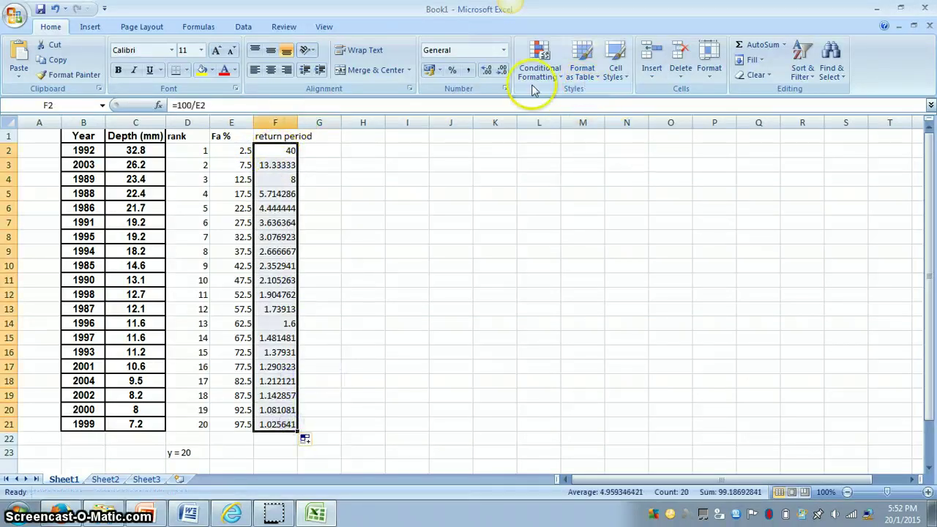
click(487, 72)
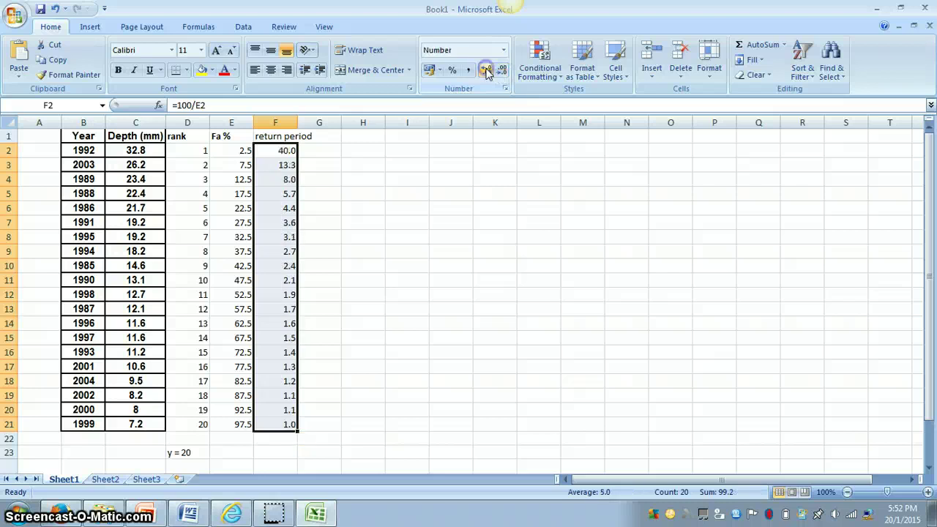
click(498, 71)
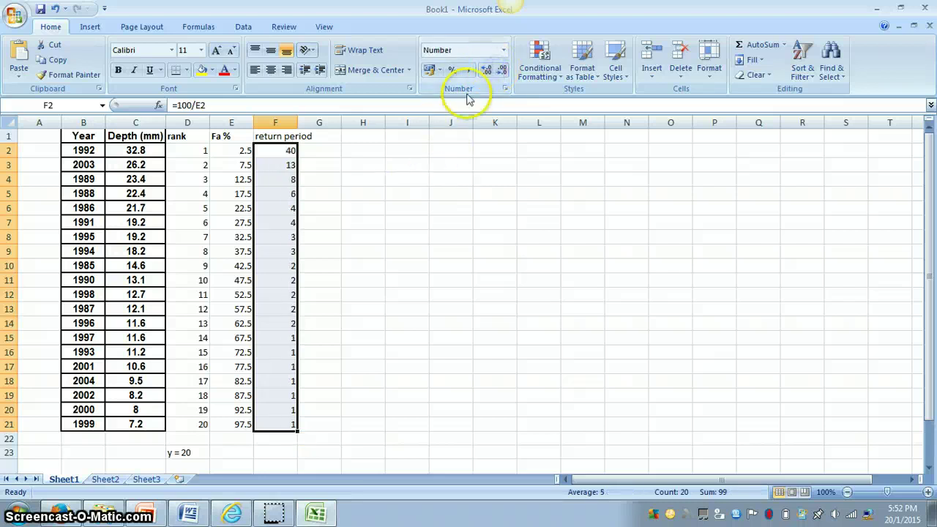
click(487, 70)
click(487, 70)
click(432, 148)
click(353, 181)
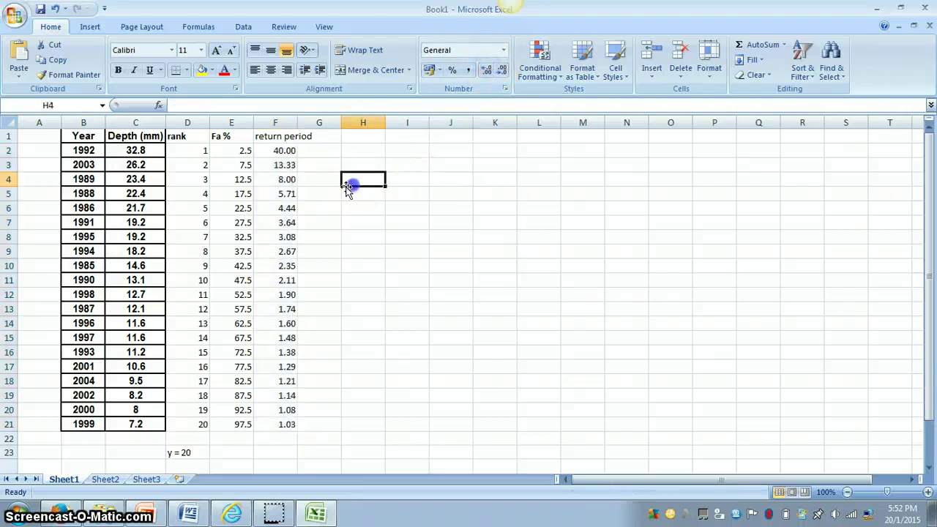
- Review the calculated return periods and check the value for the 23.4 mm rainfall depth in row 4
click(288, 151)
click(295, 208)
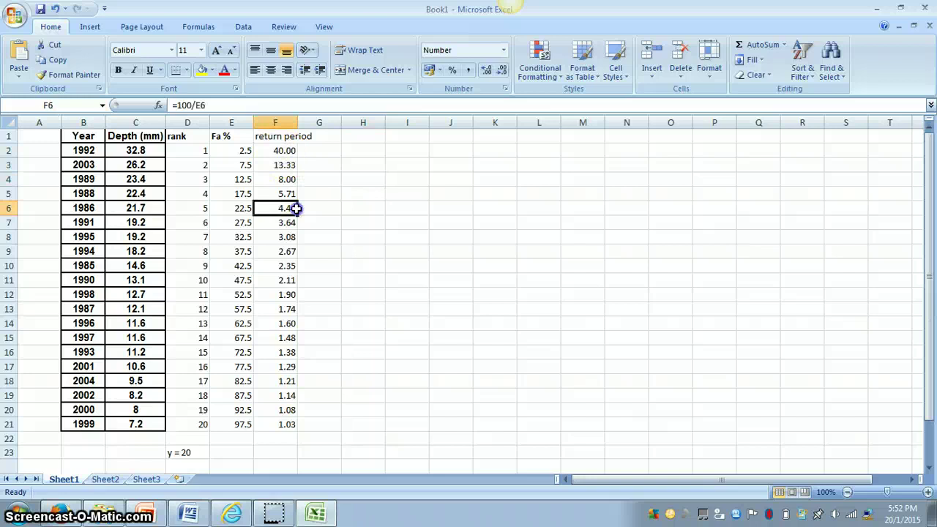
click(284, 192)
click(282, 179)
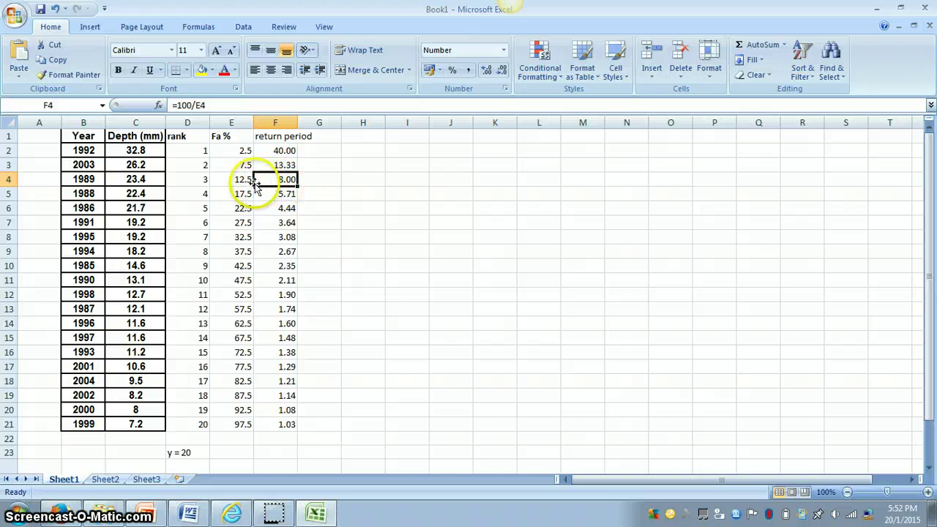
click(149, 181)
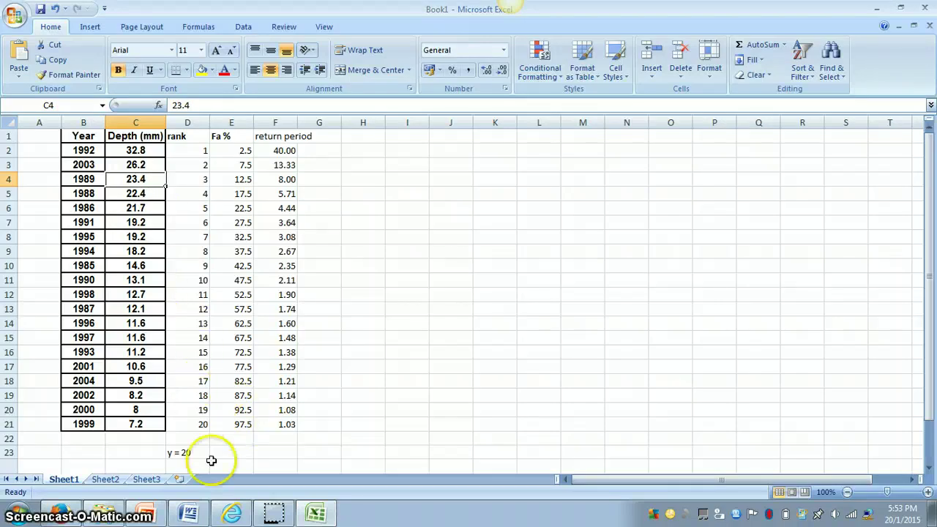
- Switch to the Word document and compare the 23.4 mm rainfall question with the completed table and the return period calculation below it
click(190, 515)
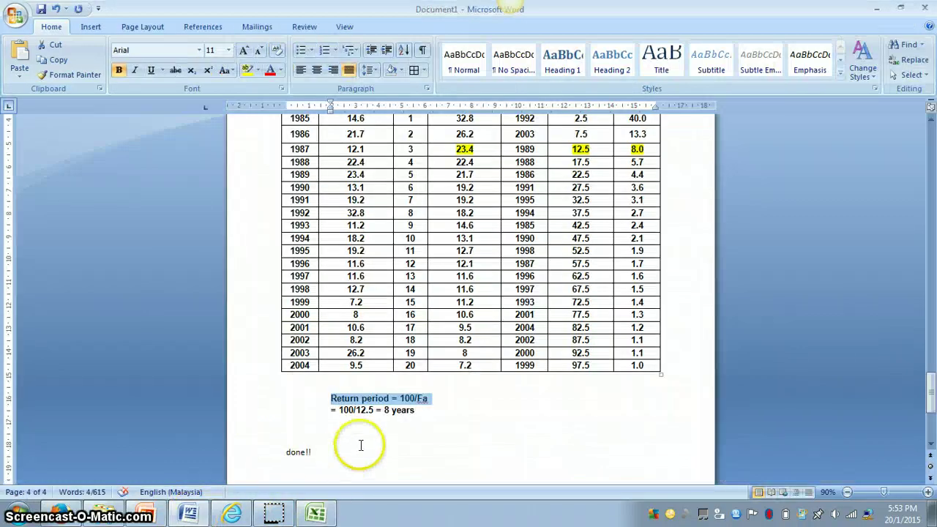
scroll(359, 410, up, 4)
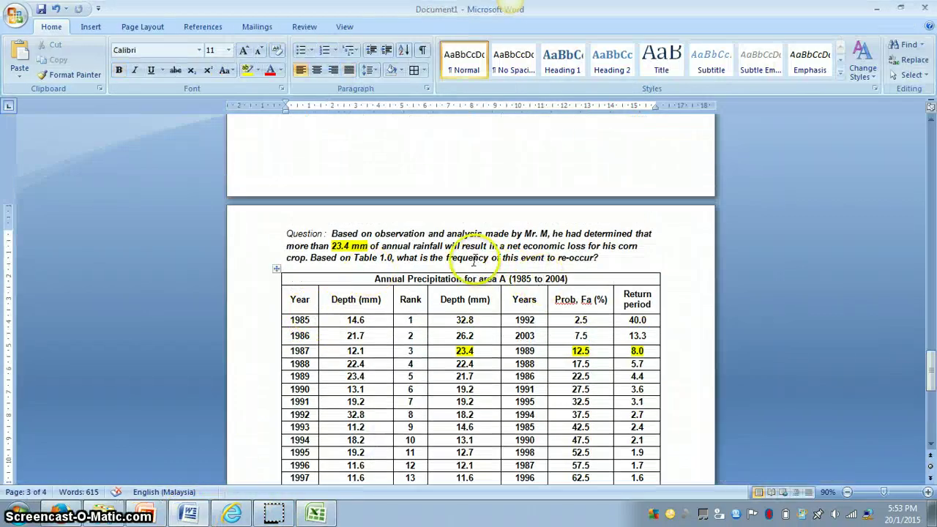
click(603, 259)
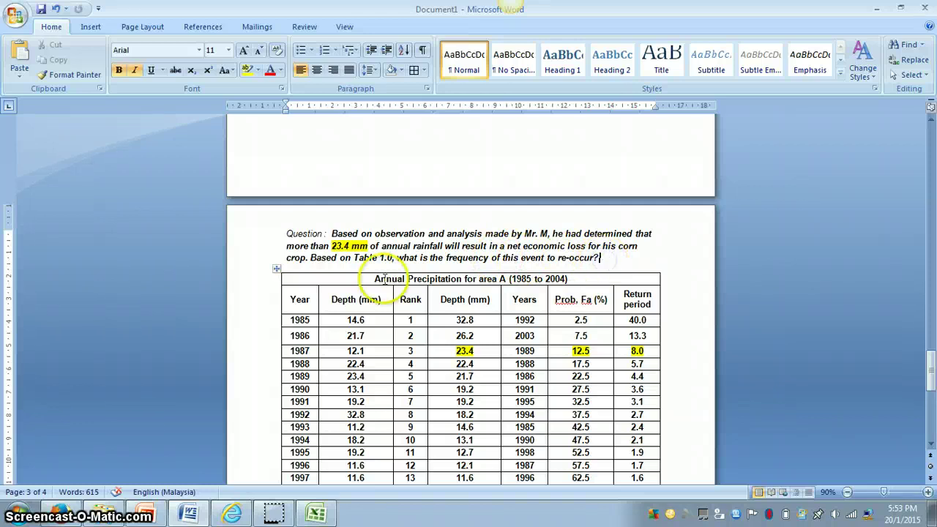
click(369, 246)
drag(350, 247, 360, 246)
scroll(410, 293, down, 7)
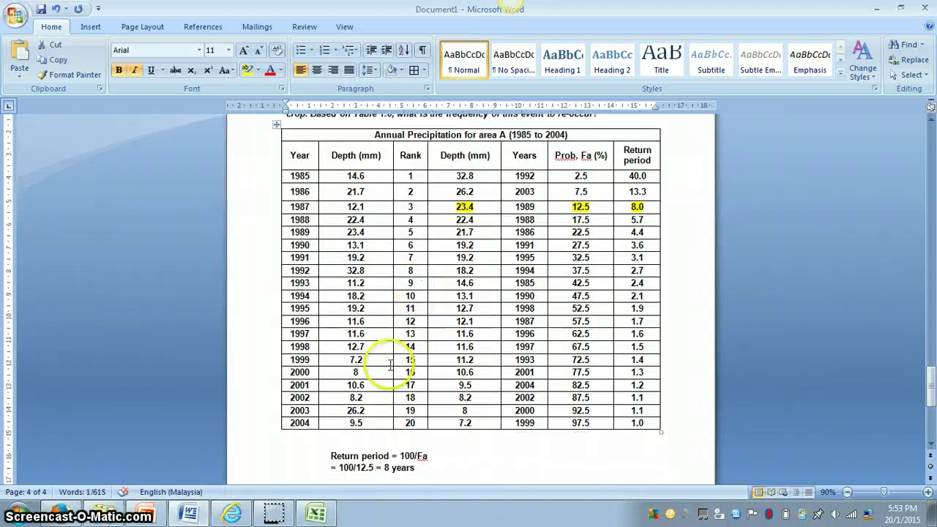
click(338, 407)
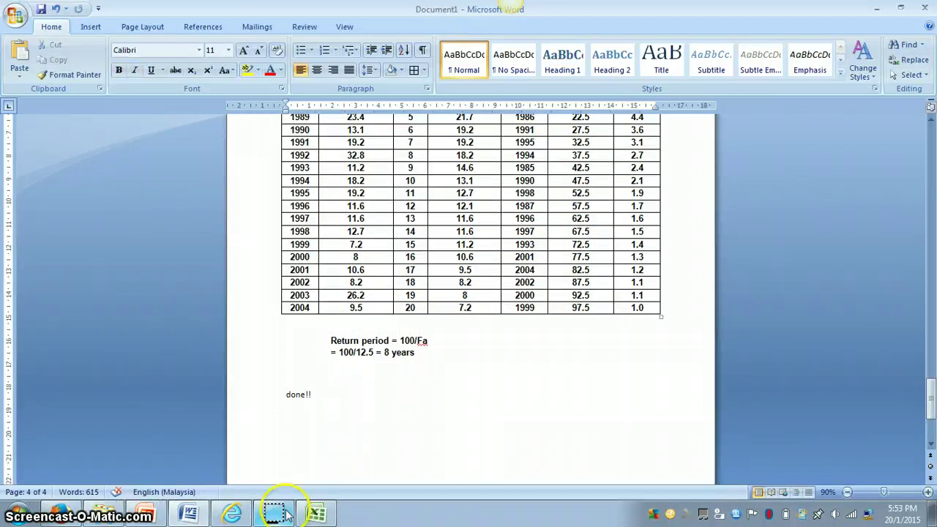